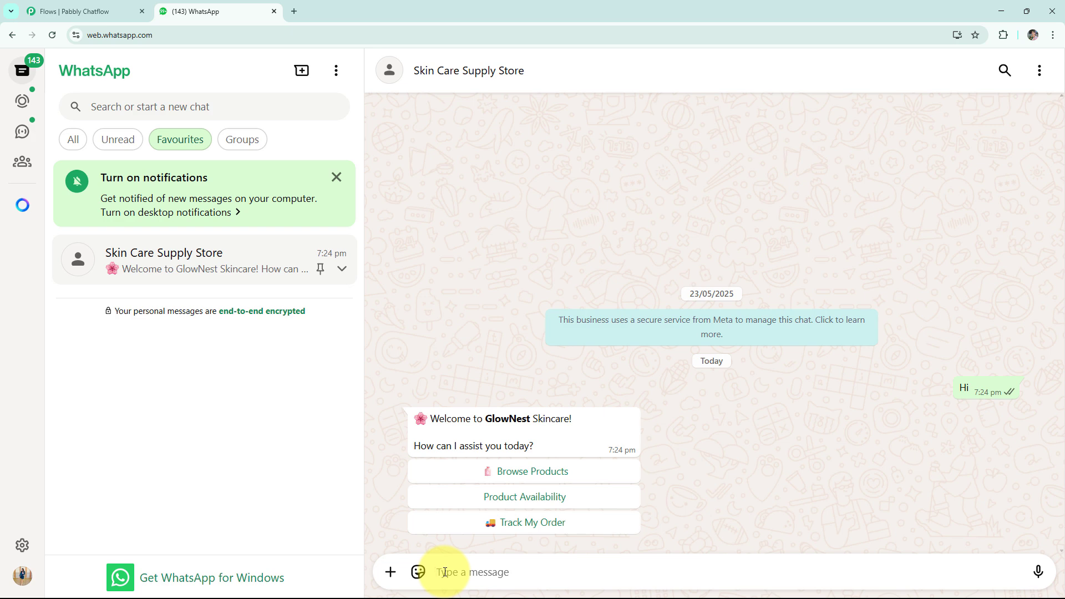
Step: Request the Browse Products, Product Availability and Track My Order replies from the Skin Care Supply Store chatbot
click(478, 473)
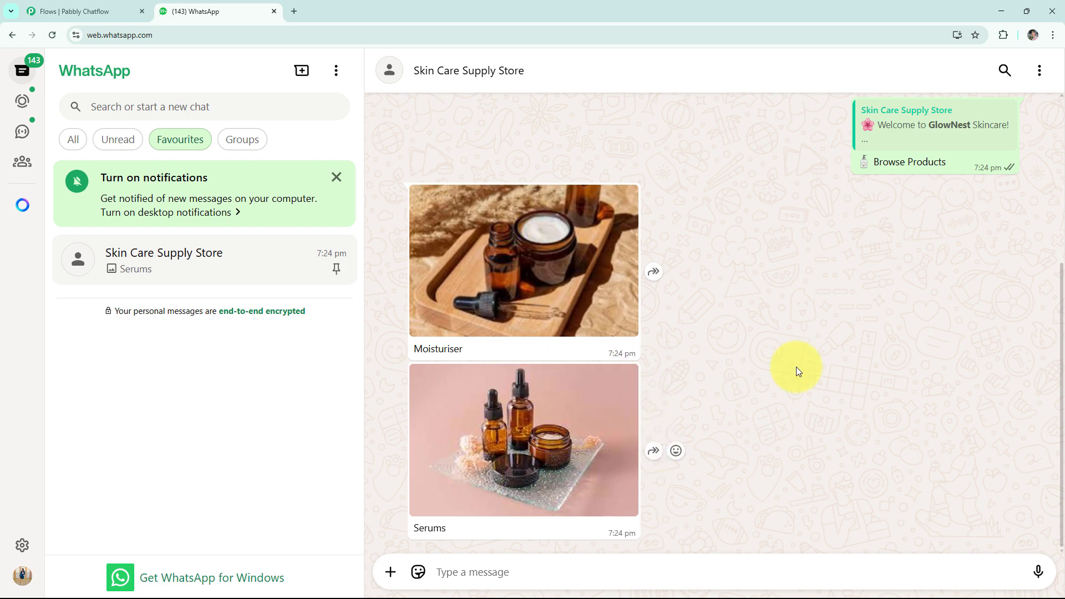
scroll(727, 352, up, 3)
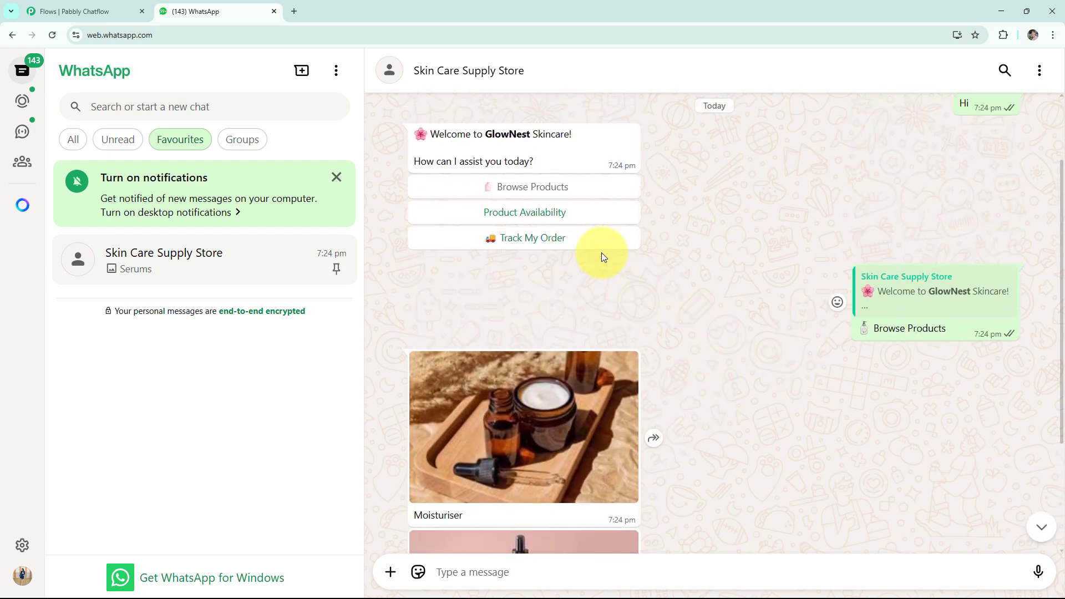
click(579, 218)
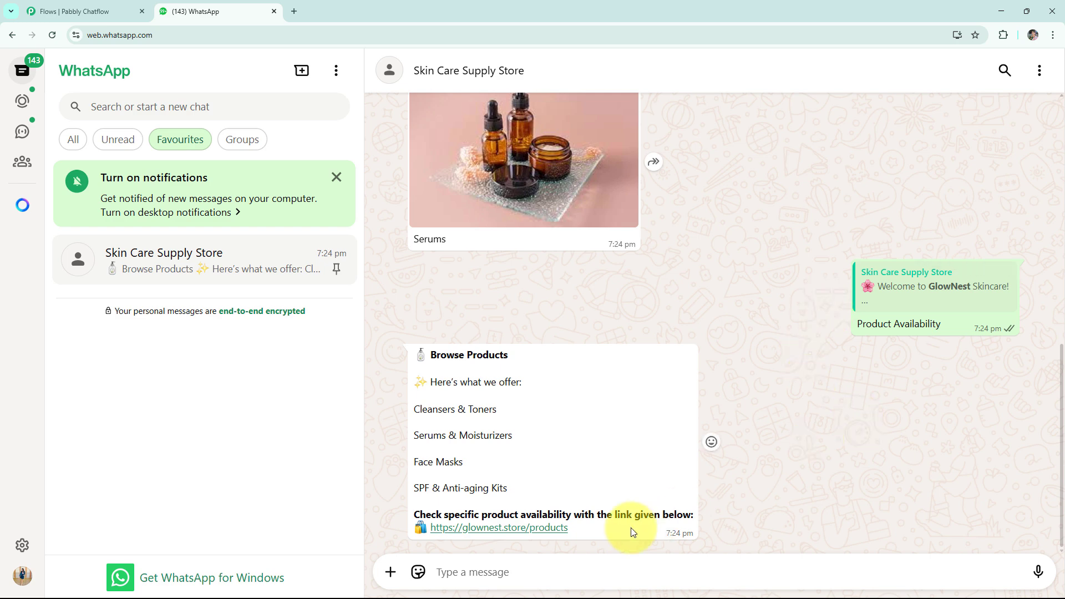
scroll(783, 387, up, 10)
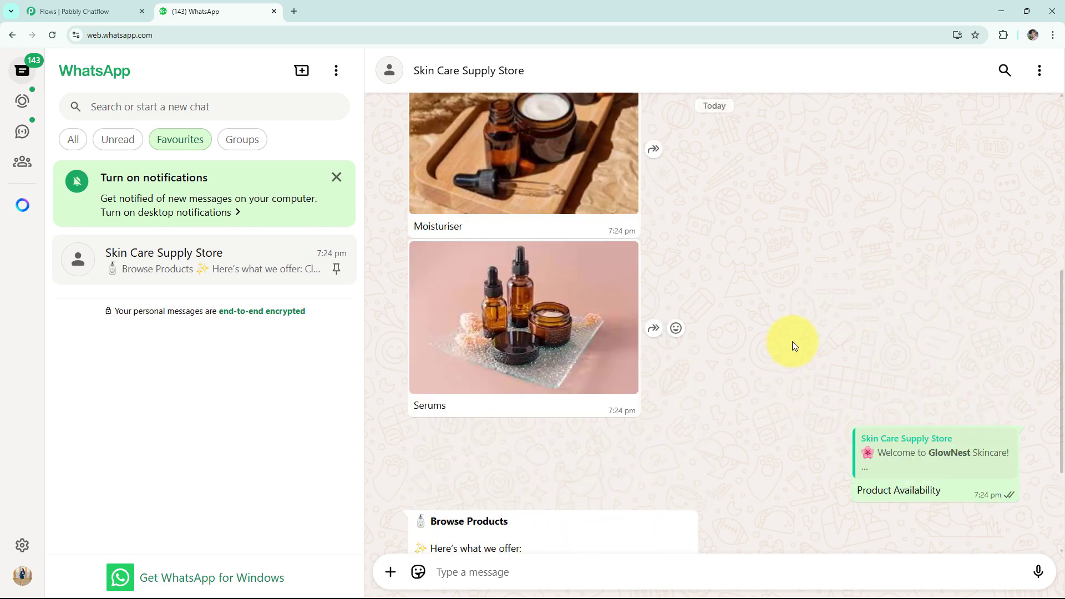
click(549, 289)
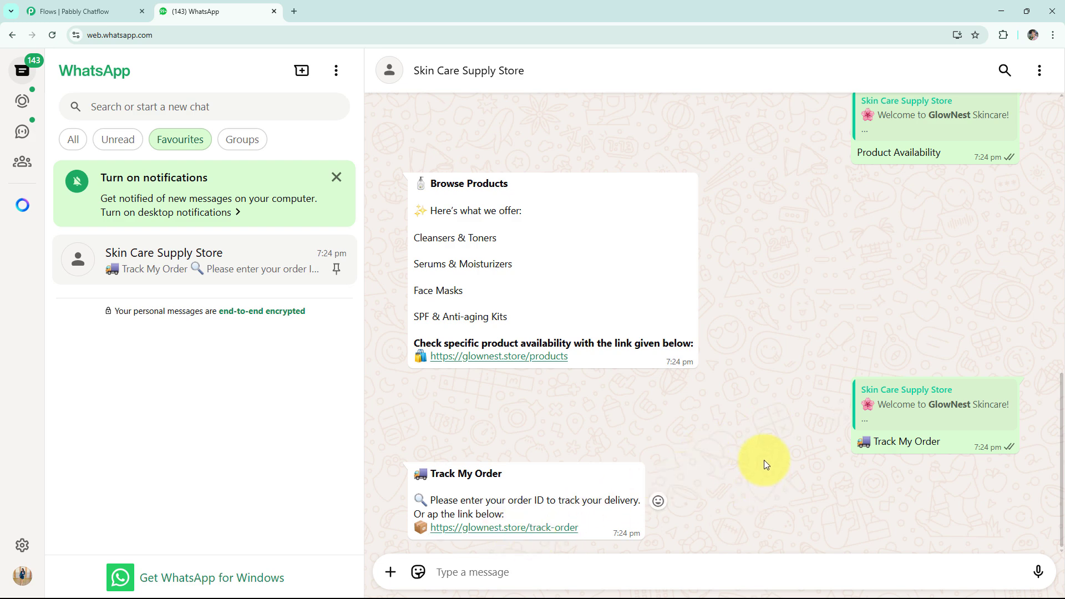
scroll(766, 460, up, 2)
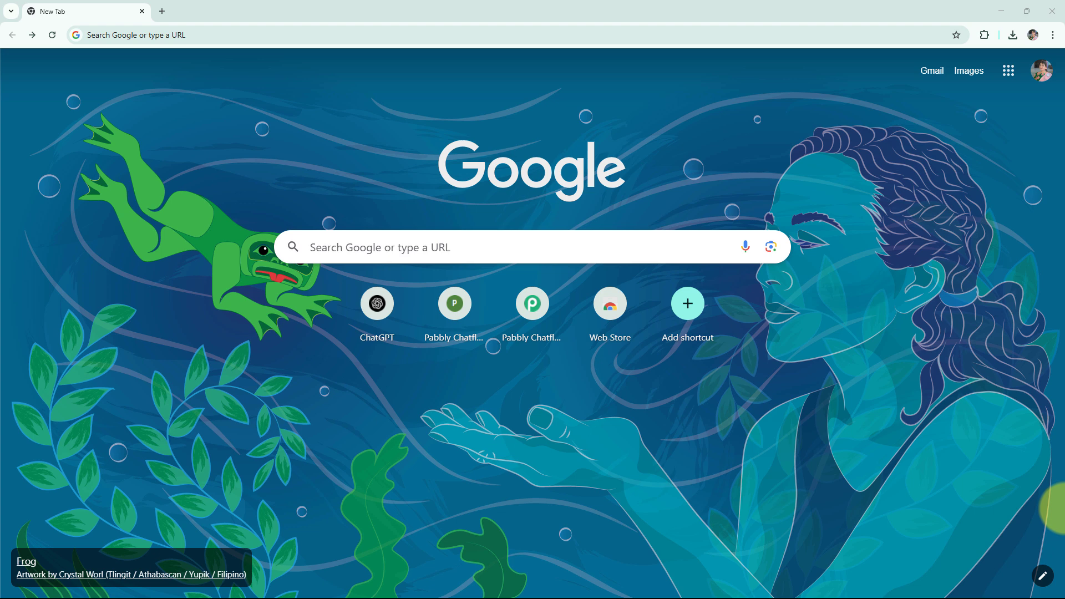
Step: Go to pabbly.com/chatflow, sign in to the Pabbly account and access Pabbly Chatflow
click(178, 37)
text(pabbly.com/chatflow)
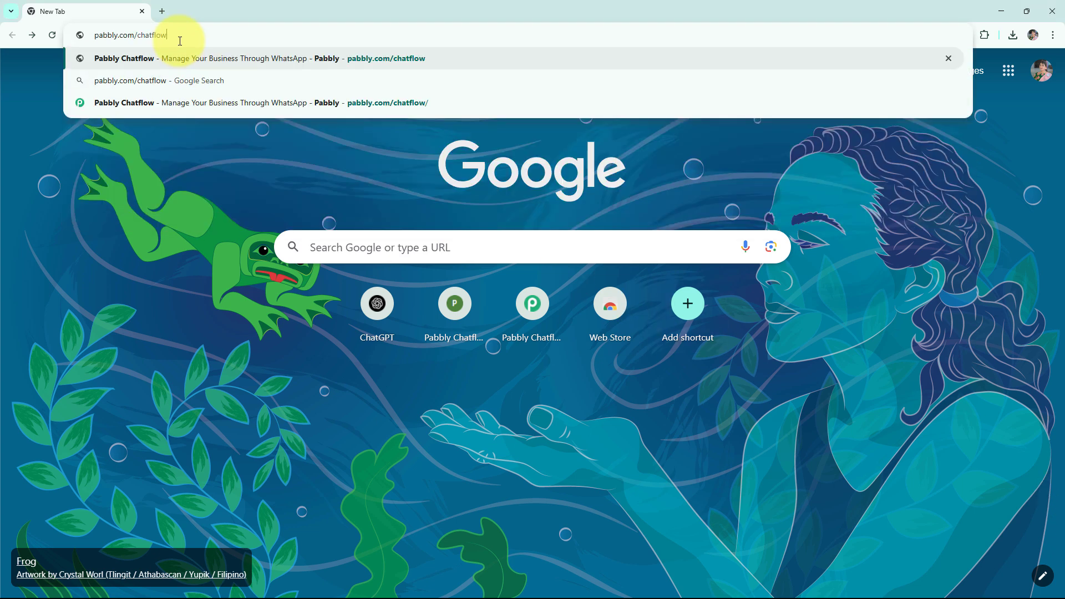
key(Return)
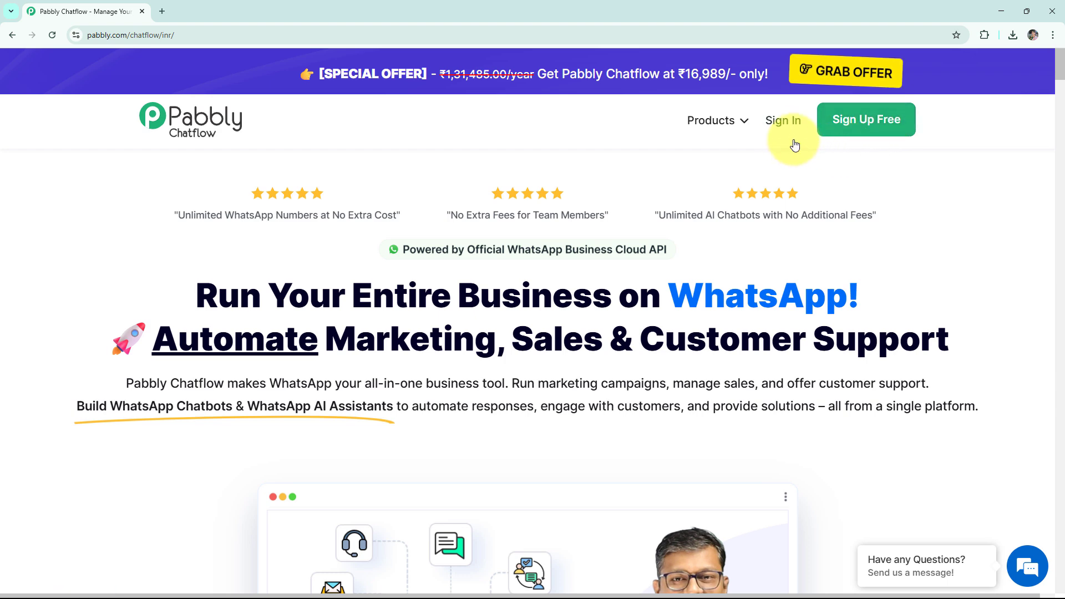
click(784, 122)
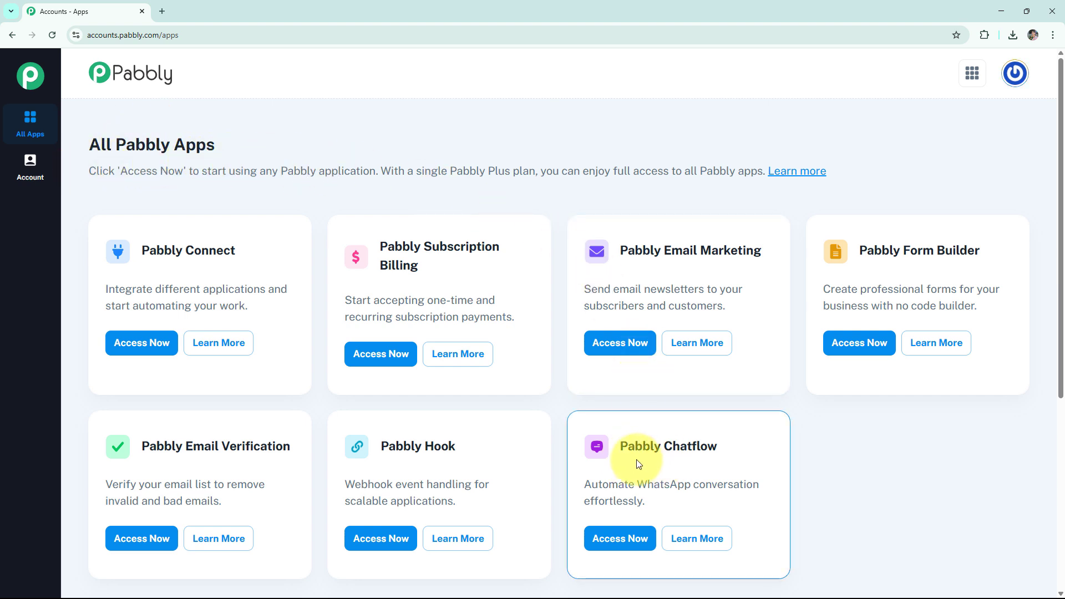
click(616, 537)
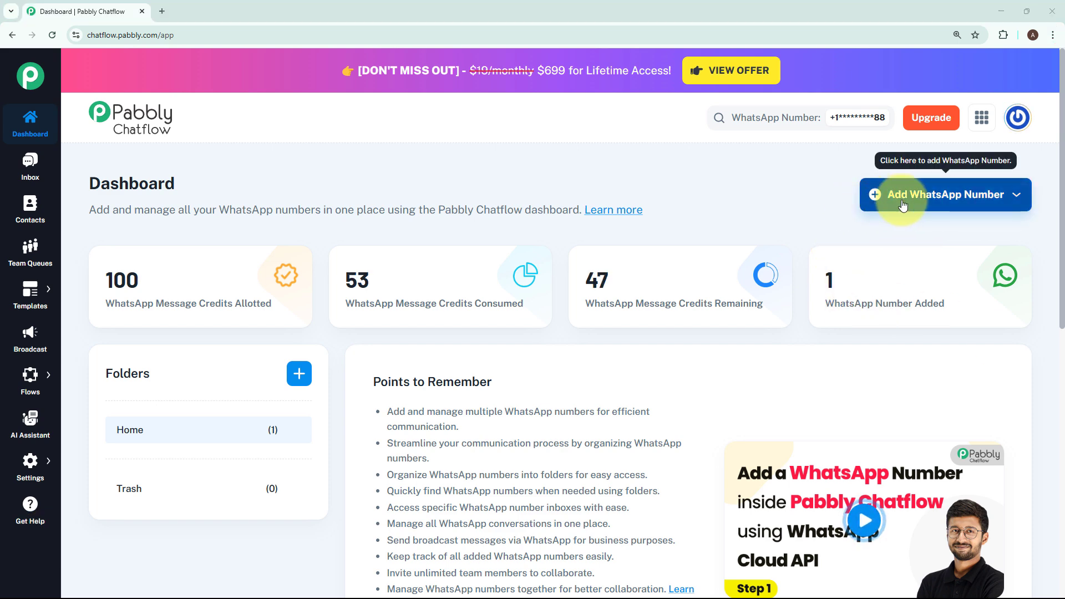
Step: Examine the fields required by Manual Token Connect for adding a WhatsApp number, leaving them empty
click(903, 206)
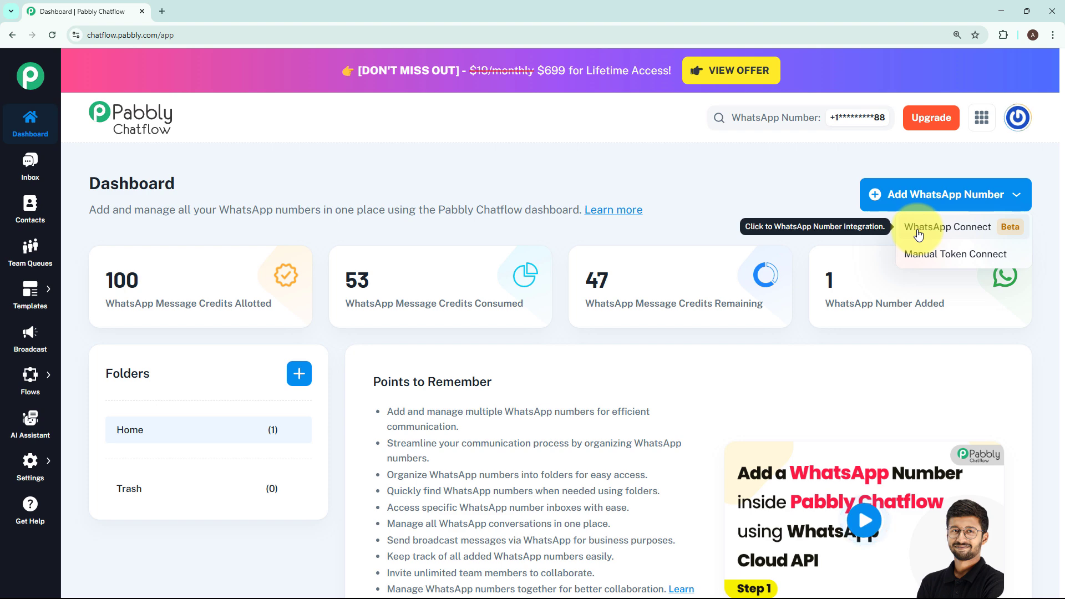
click(929, 261)
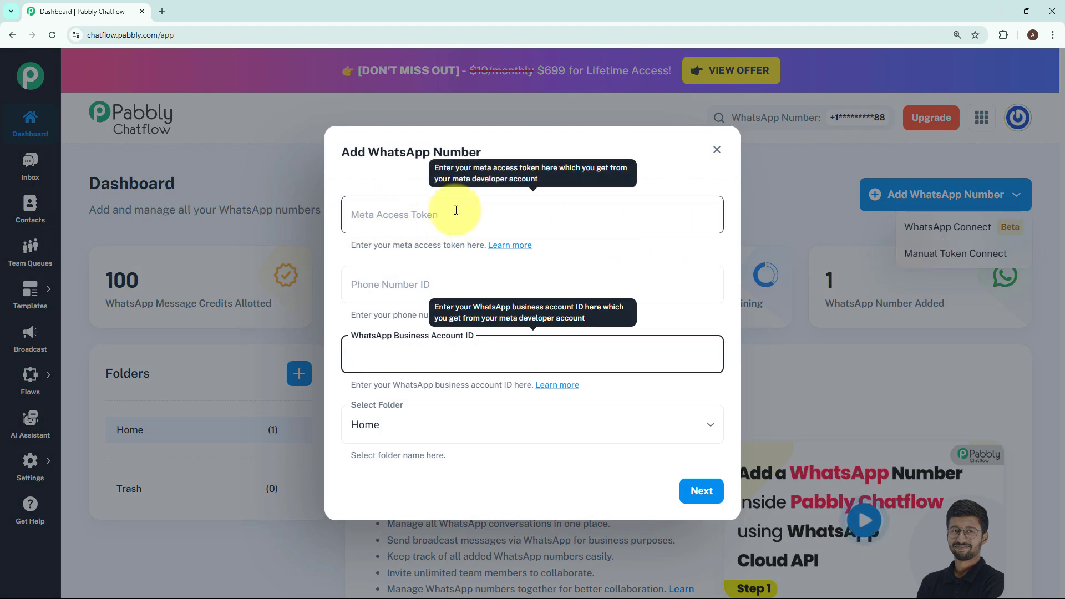
click(635, 246)
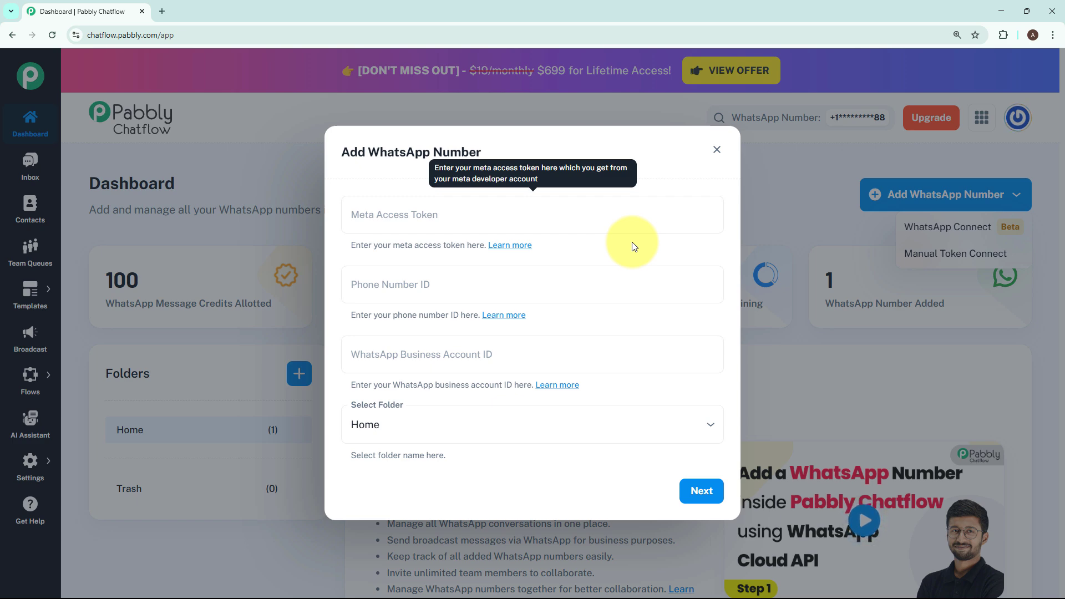
click(717, 149)
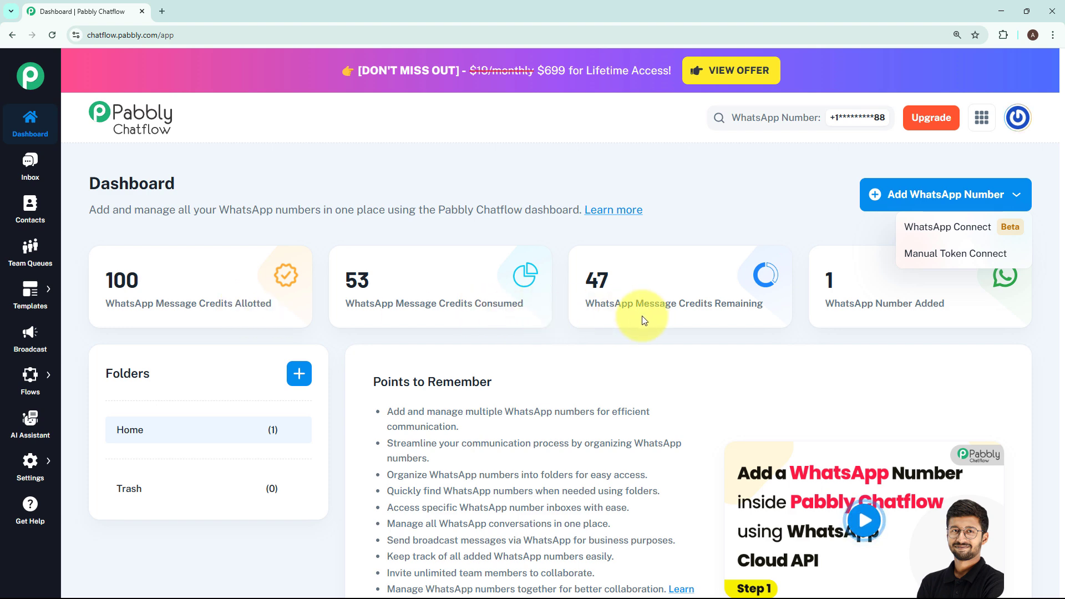
click(833, 321)
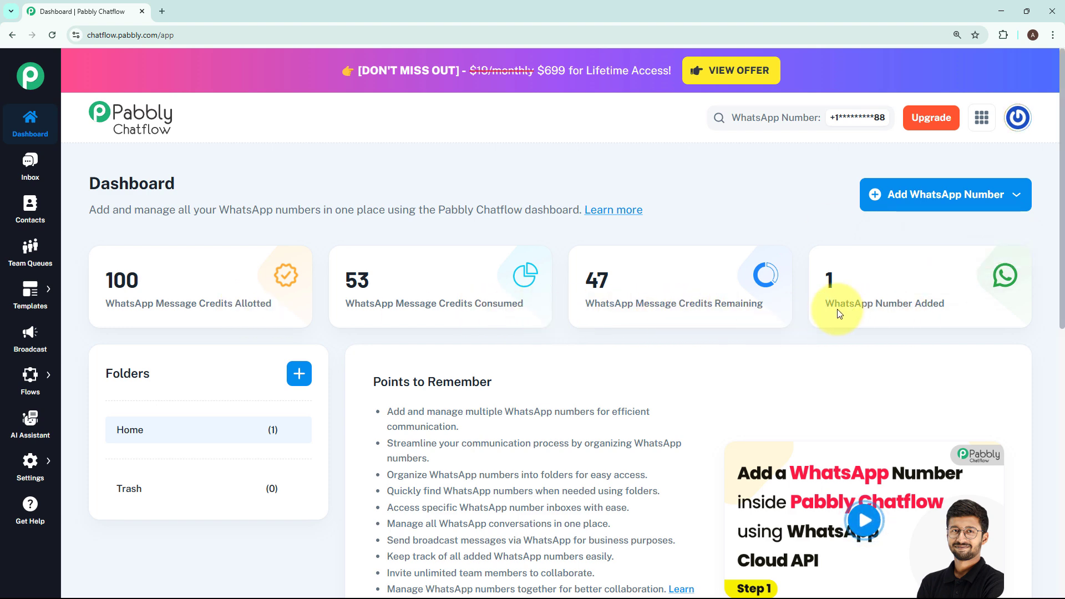
mouse_move(948, 310)
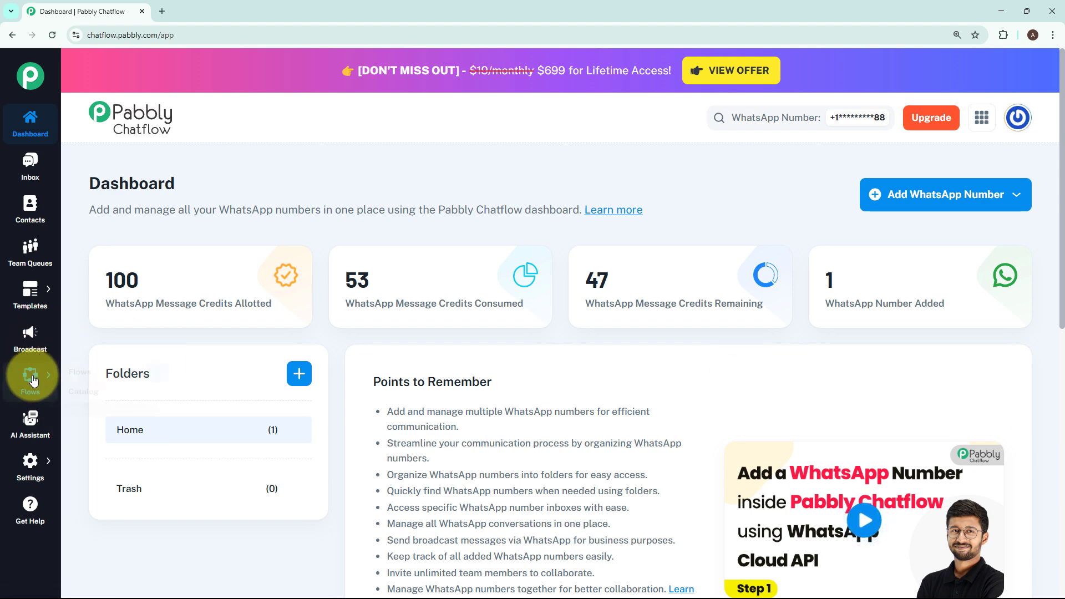
Step: Go to the Flow Builder and create a new flow
mouse_move(33, 380)
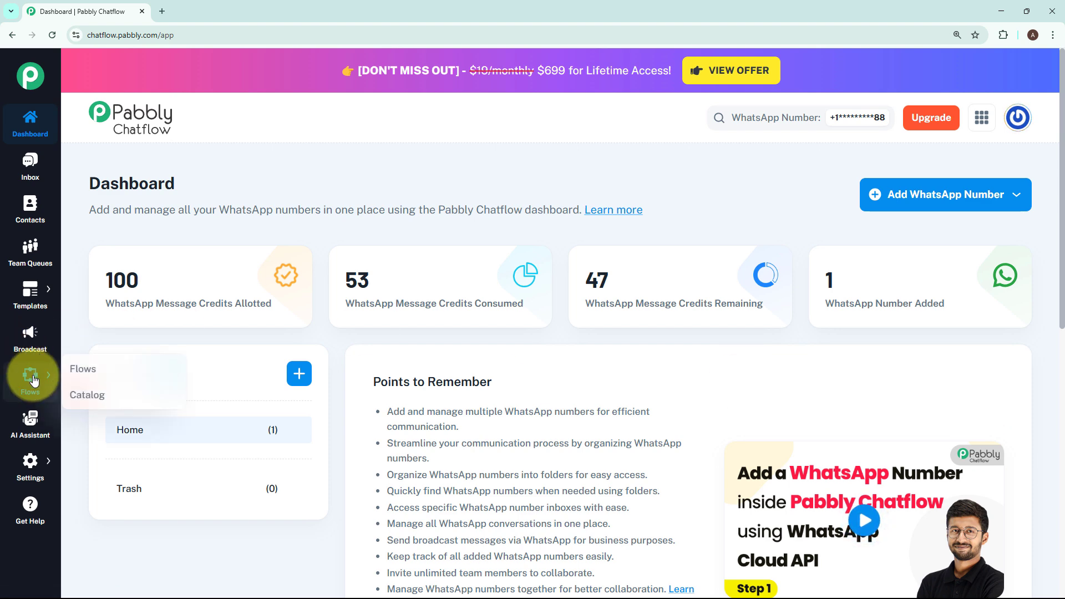
click(66, 375)
drag(88, 127, 215, 124)
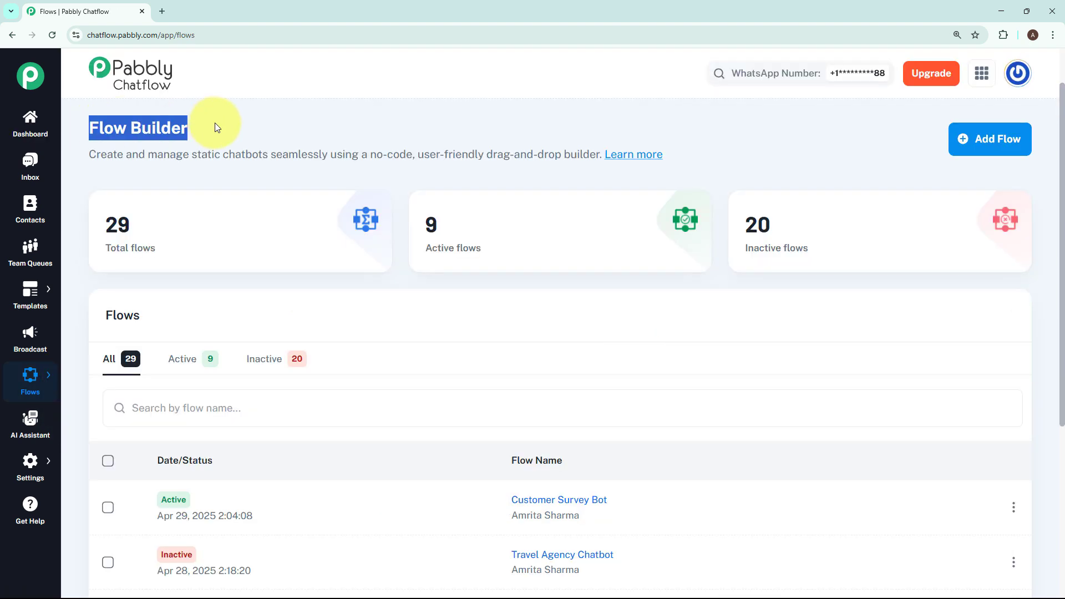
click(643, 303)
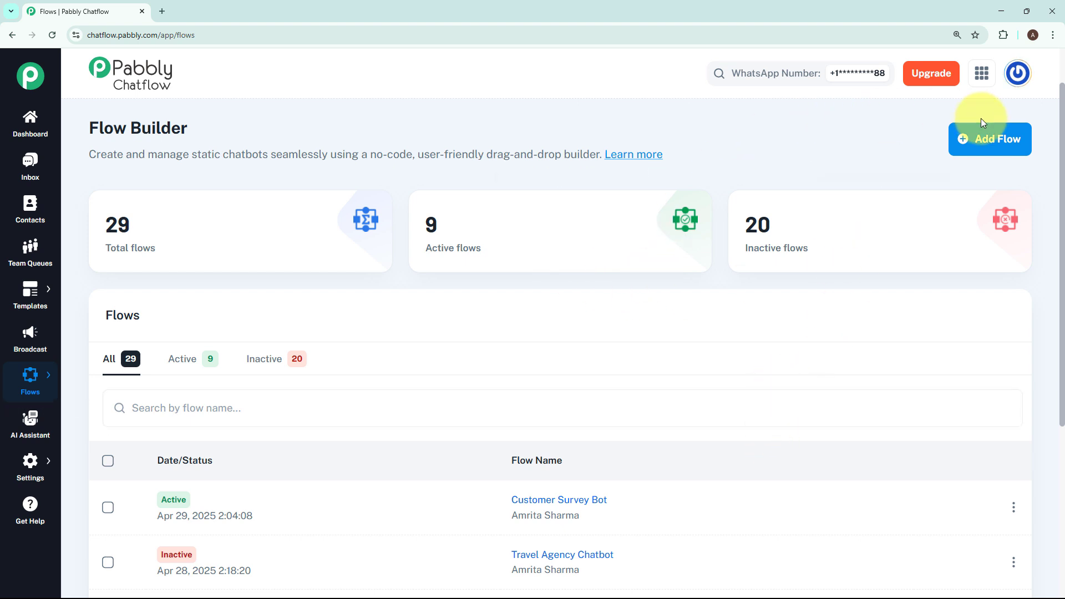
click(991, 136)
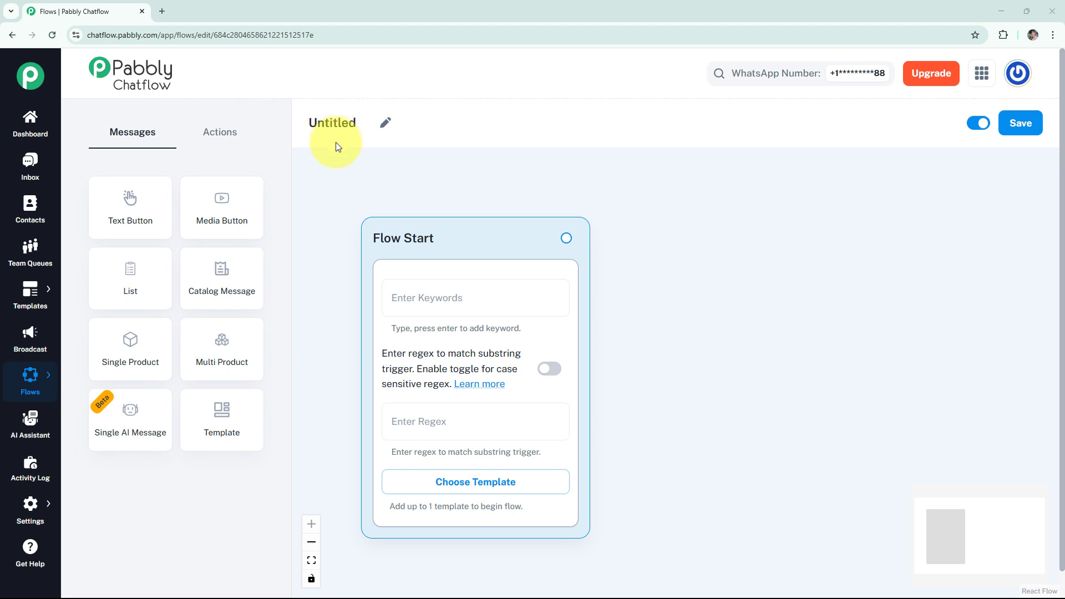
Step: Rename the untitled flow as WhatsApp Chatbot for Skin Care Supply Store
click(386, 123)
drag(357, 123, 317, 135)
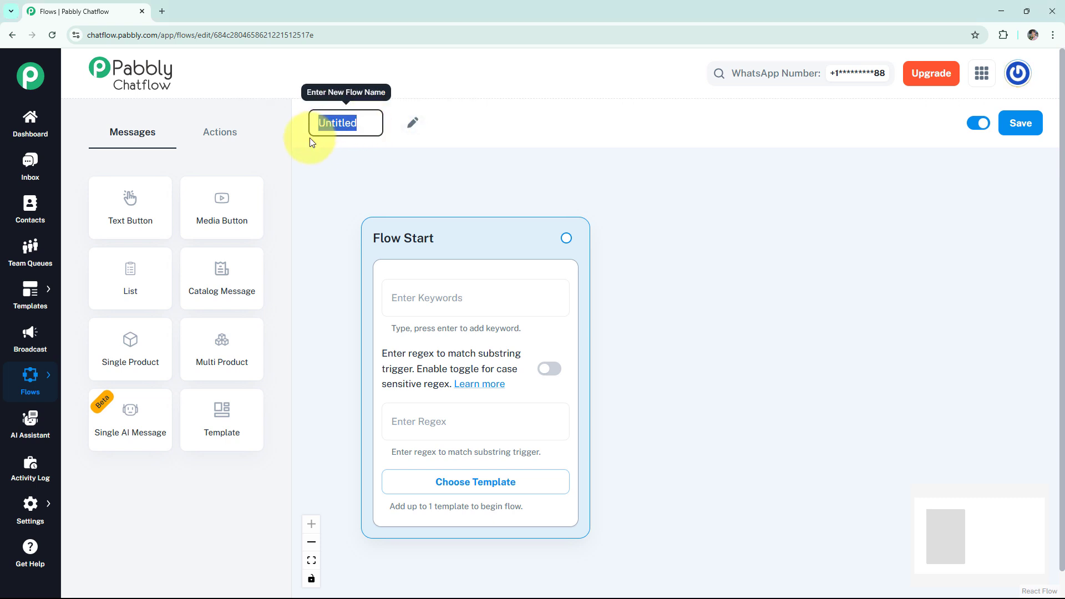
text(WhatsApp Chatbot for Skin Care Supply Store)
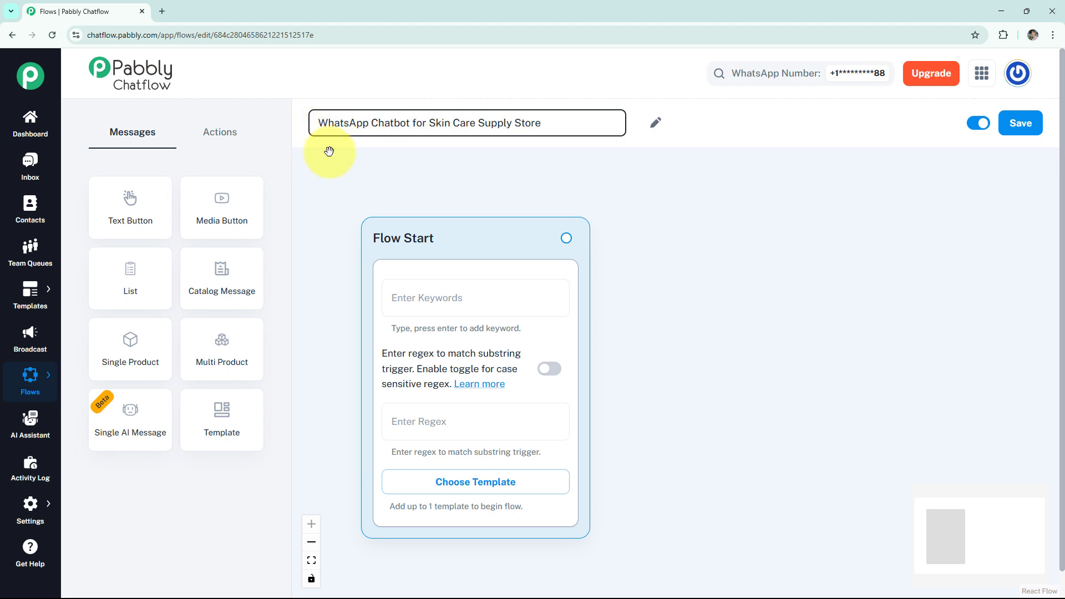
click(341, 188)
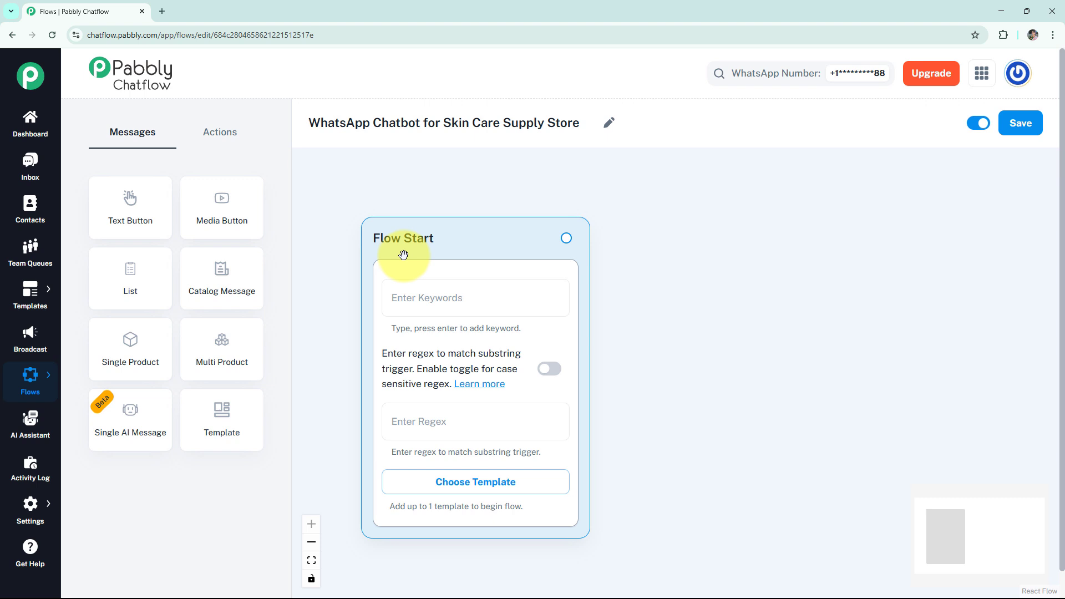
Step: Set the Flow Start trigger regex to [\s\S]+ and enable case-sensitive matching, without choosing a template
click(420, 294)
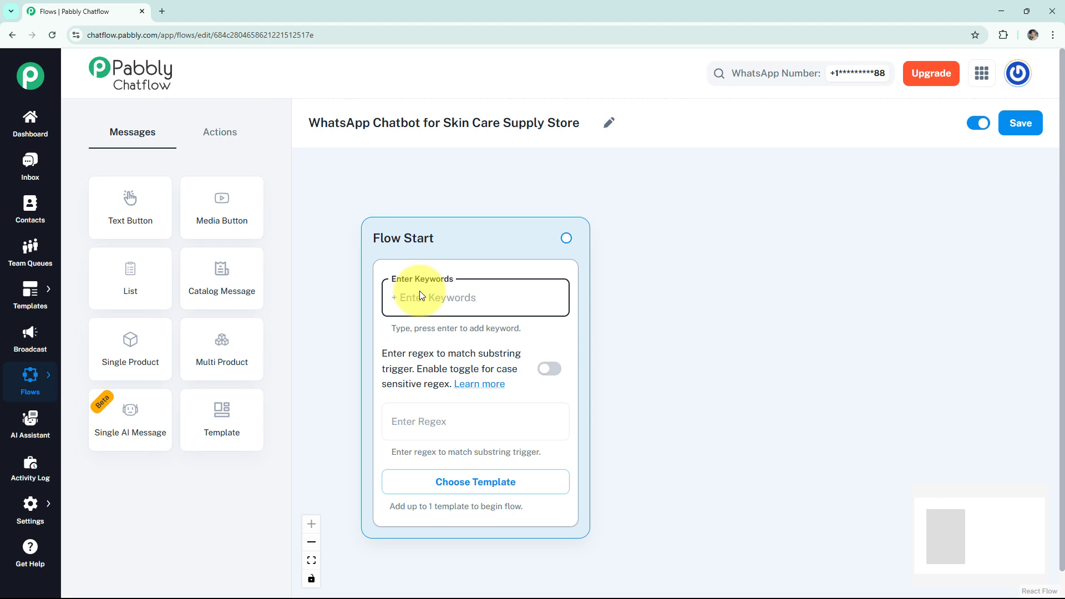
click(446, 424)
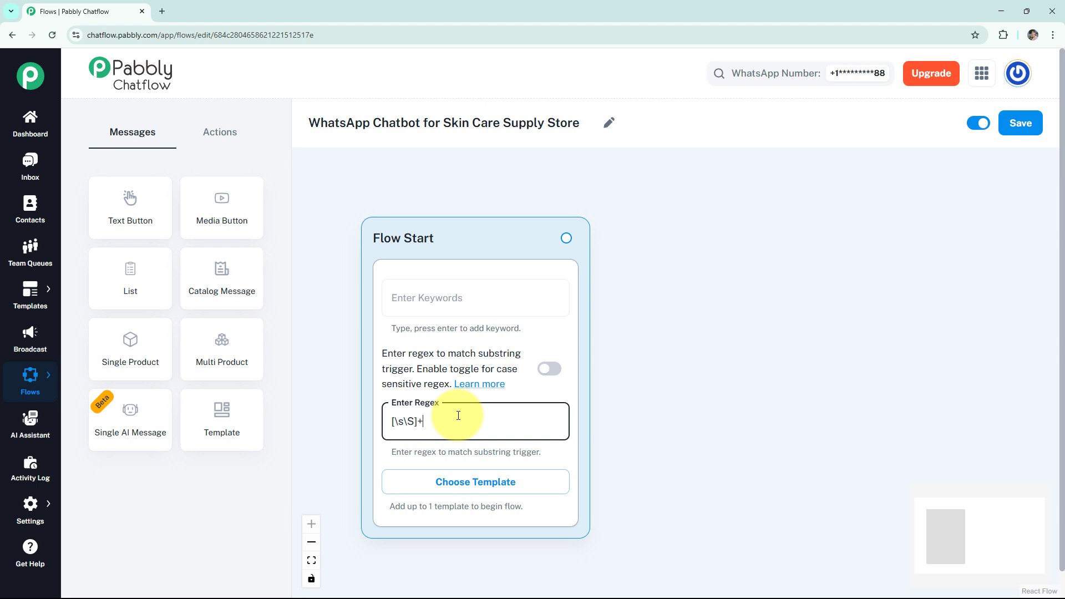
click(550, 376)
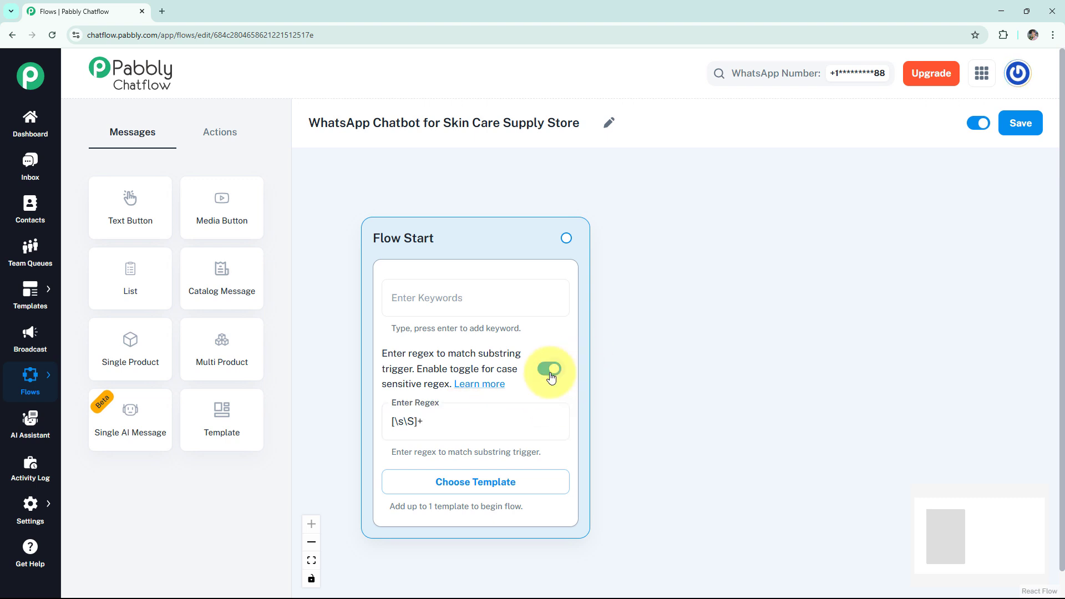
click(473, 482)
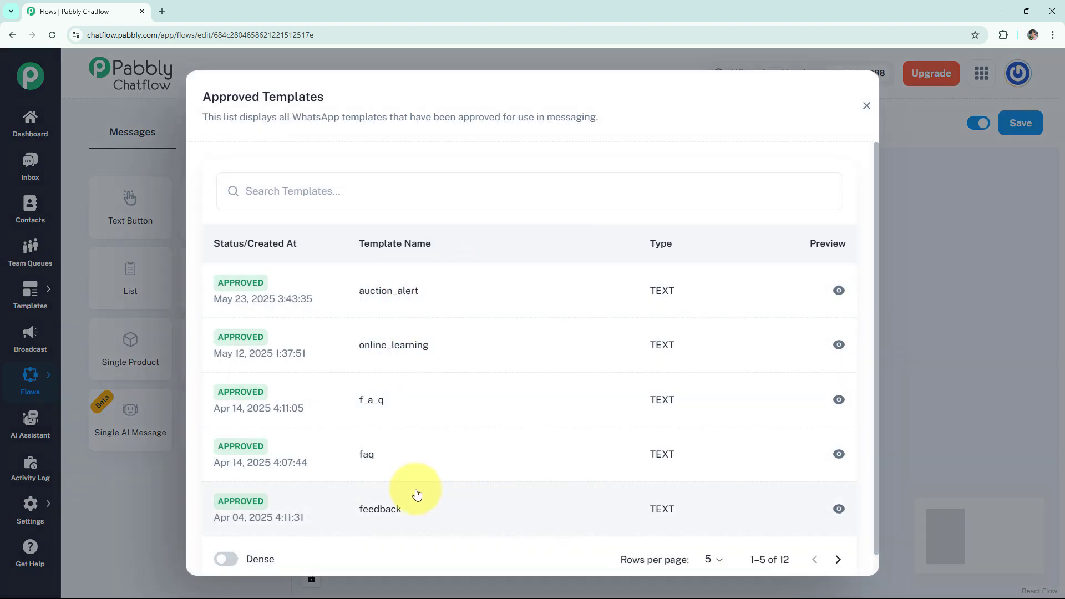
click(865, 106)
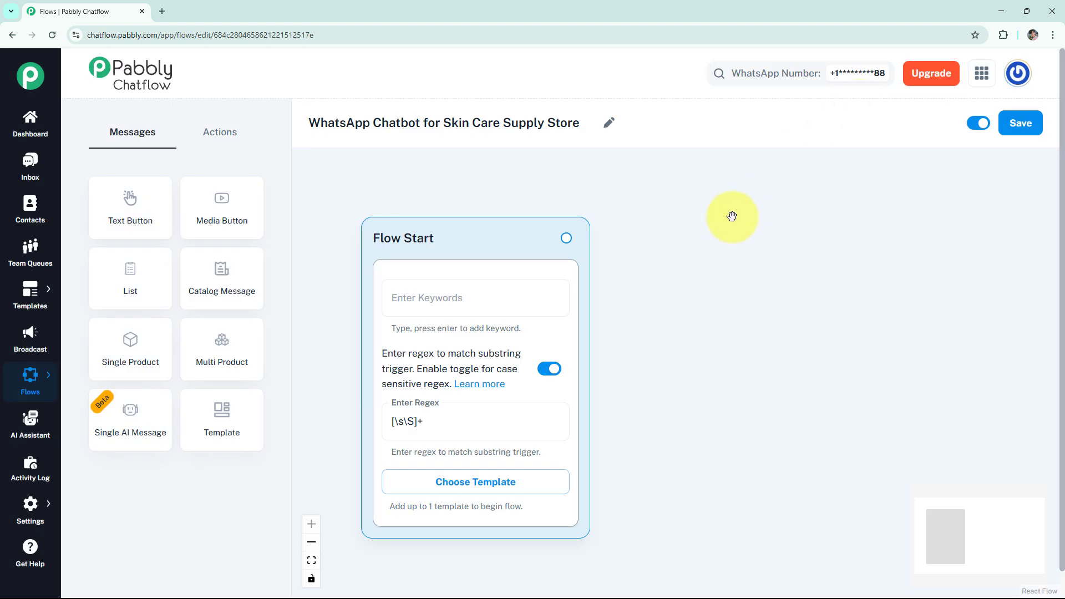
Step: Connect a Text + Button message to Flow Start reading "🌸 Welcome to *GlowNest* Skincare! How can I assist you today?" and preview it
drag(648, 237, 648, 238)
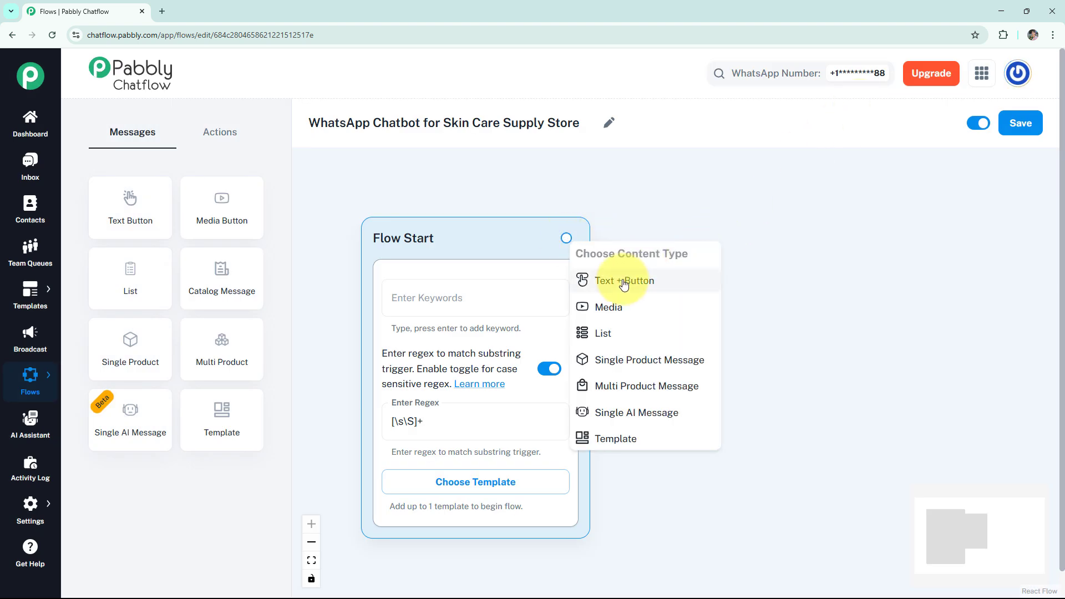
click(611, 281)
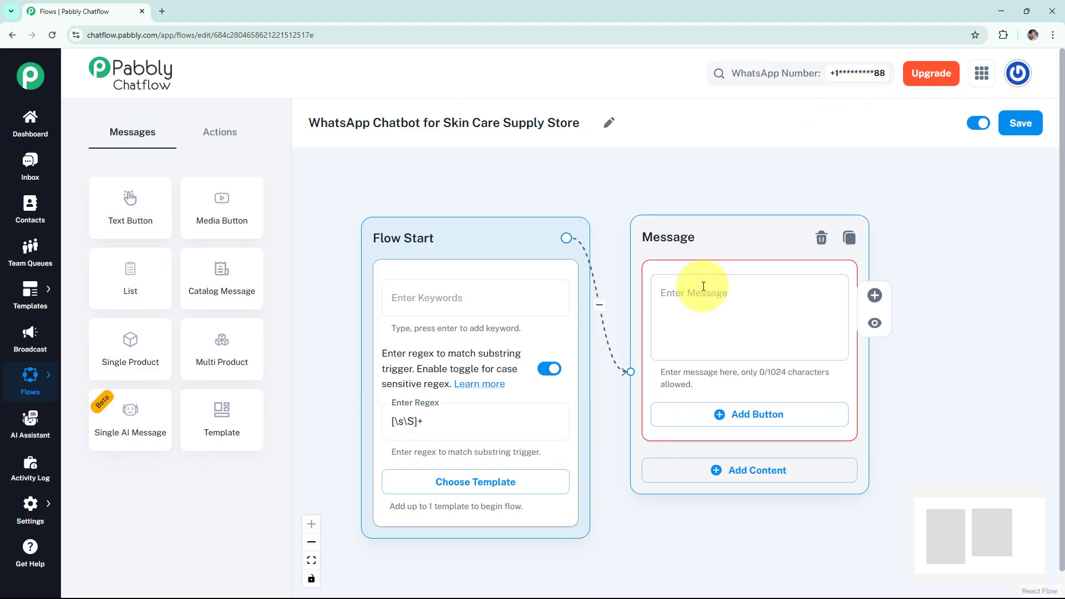
click(702, 288)
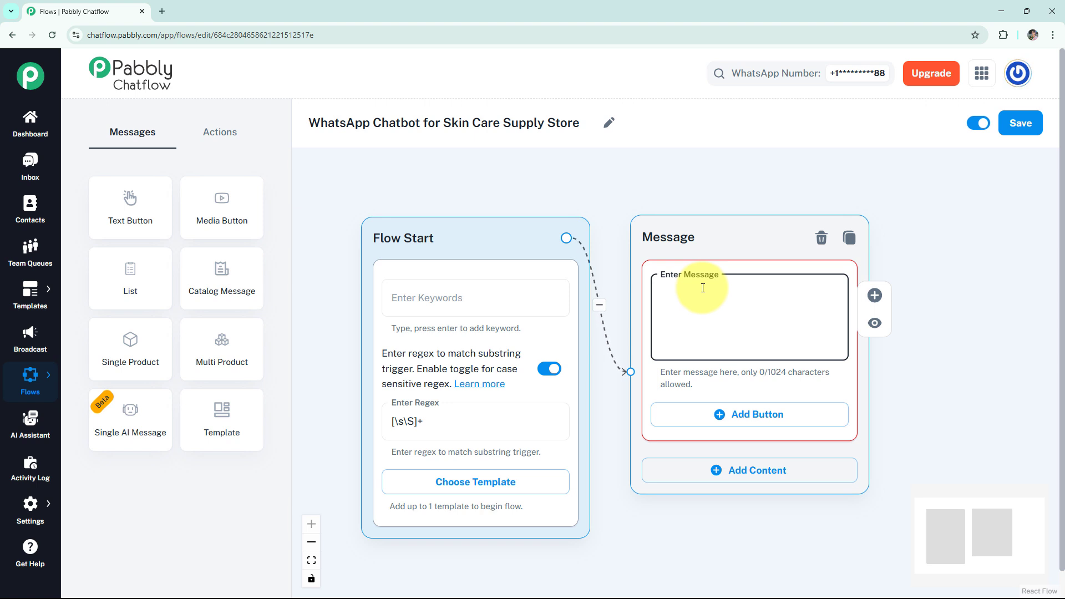
text(🌸 Welcome to *GlowNest* Skincare!  How can I assist you today?)
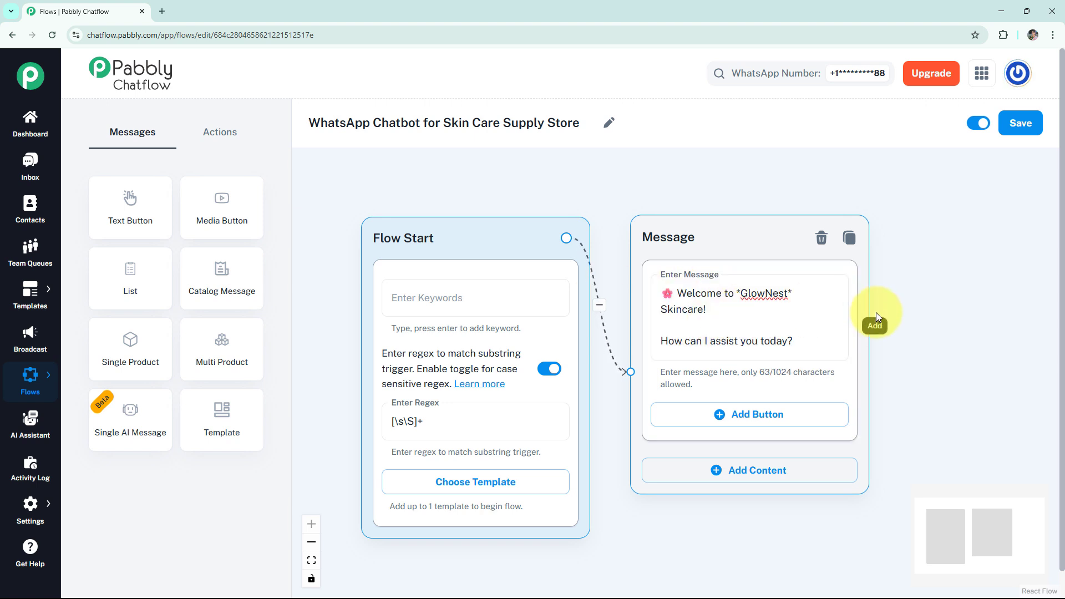
click(875, 323)
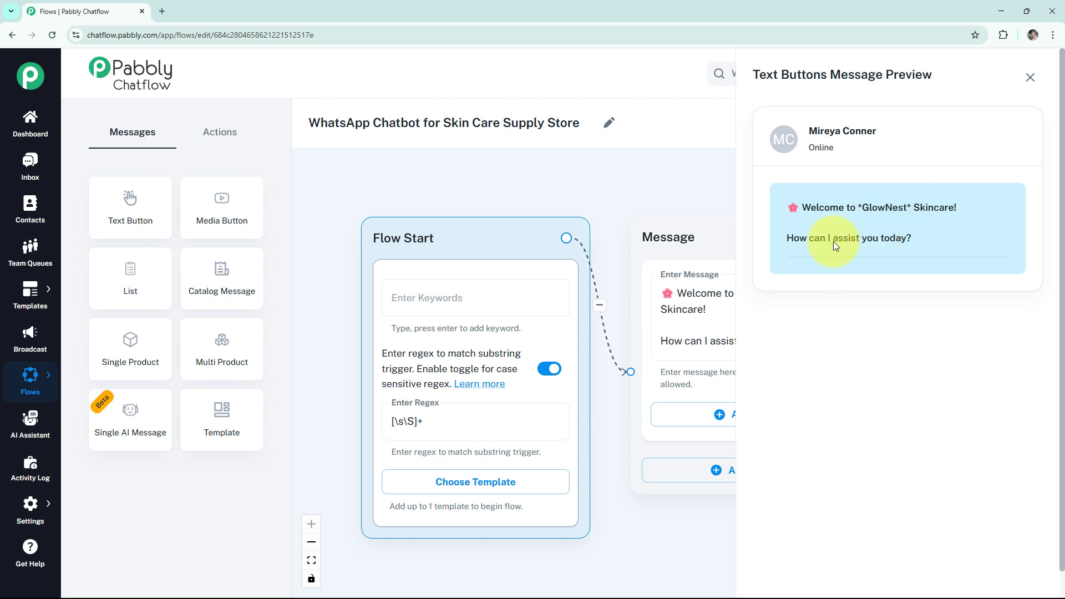
click(1031, 78)
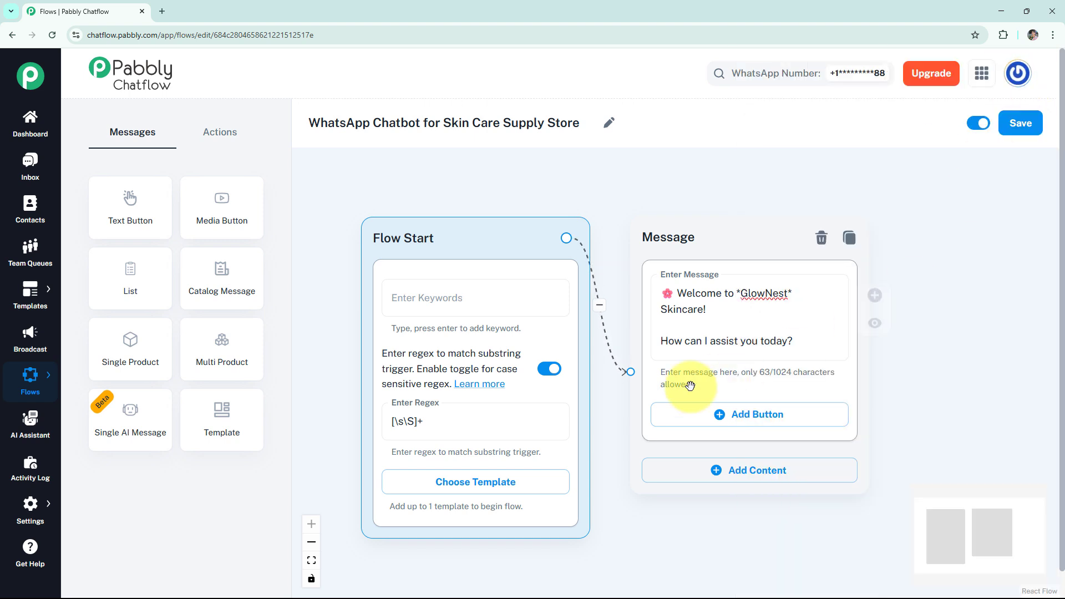
scroll(888, 366, down, 2)
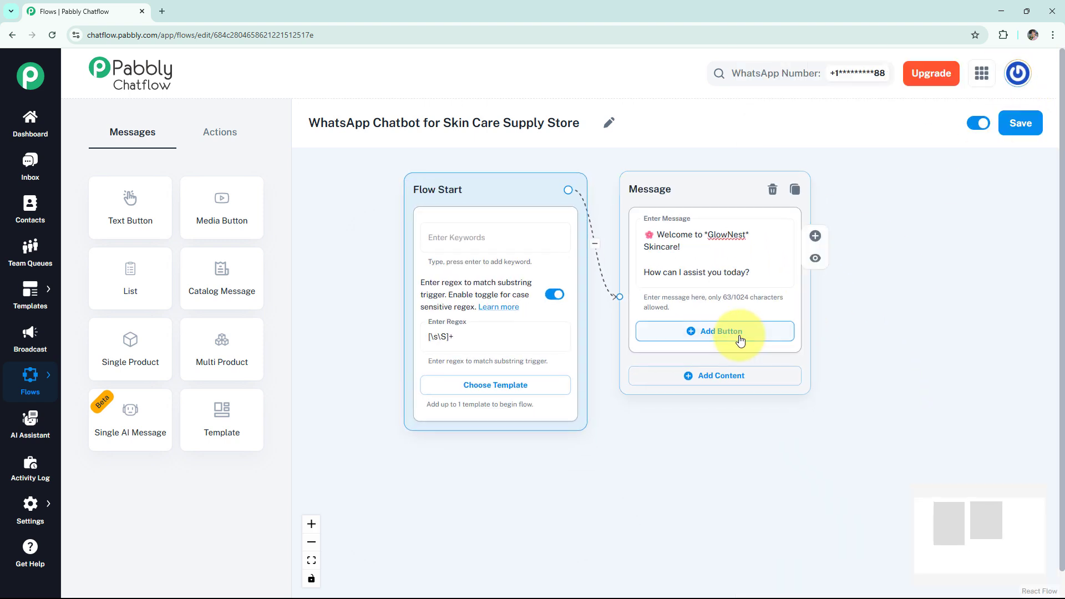
Step: Add three buttons to the welcome message: 🧴 Browse Products, Product Availability and 🚚 Track My Order
click(741, 340)
click(724, 392)
click(714, 459)
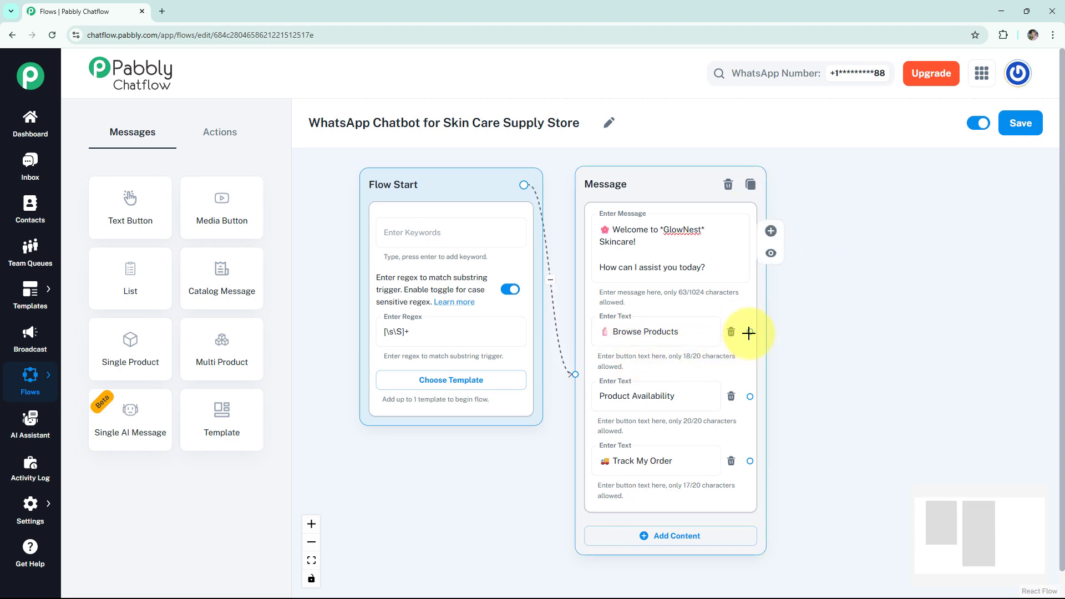
Step: Connect Browse Products to a Single Product message with body "Skincare Products:" and footer "Tap on the option below to see skincare products:", and preview it
click(771, 231)
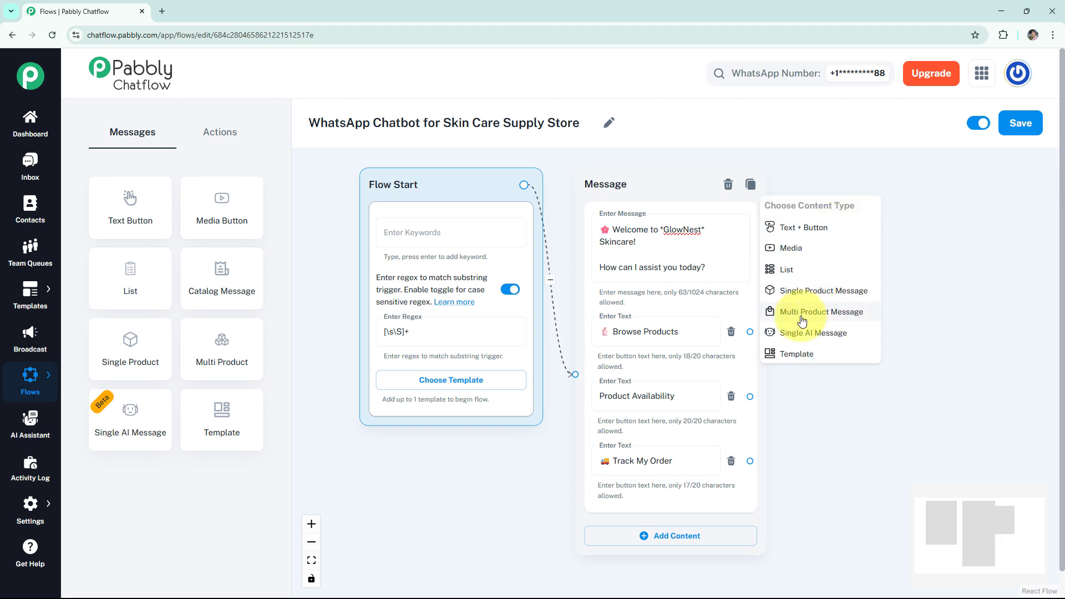
click(835, 284)
click(877, 270)
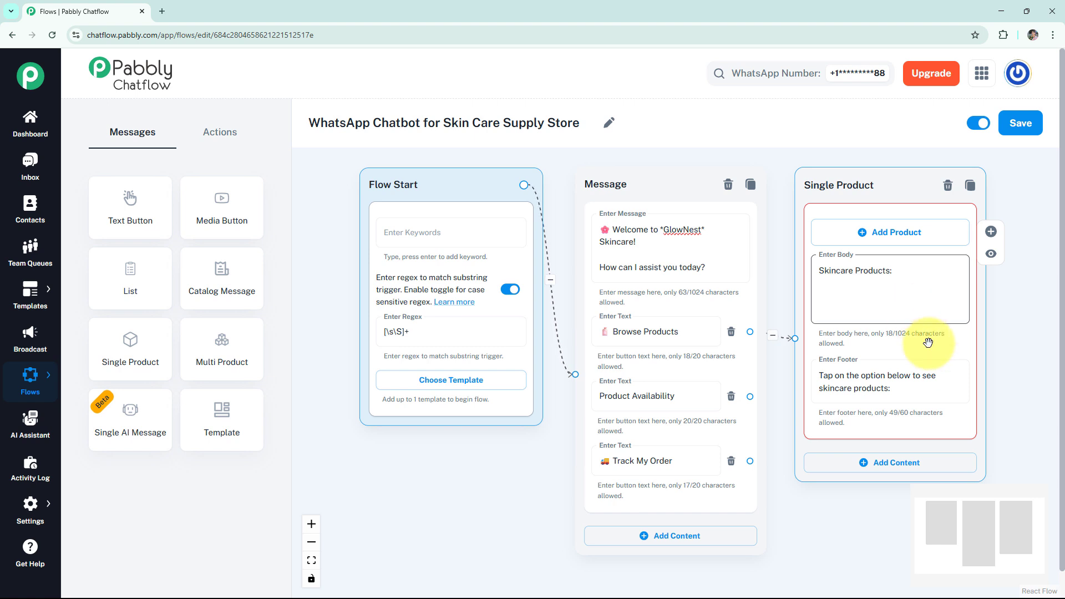
click(899, 383)
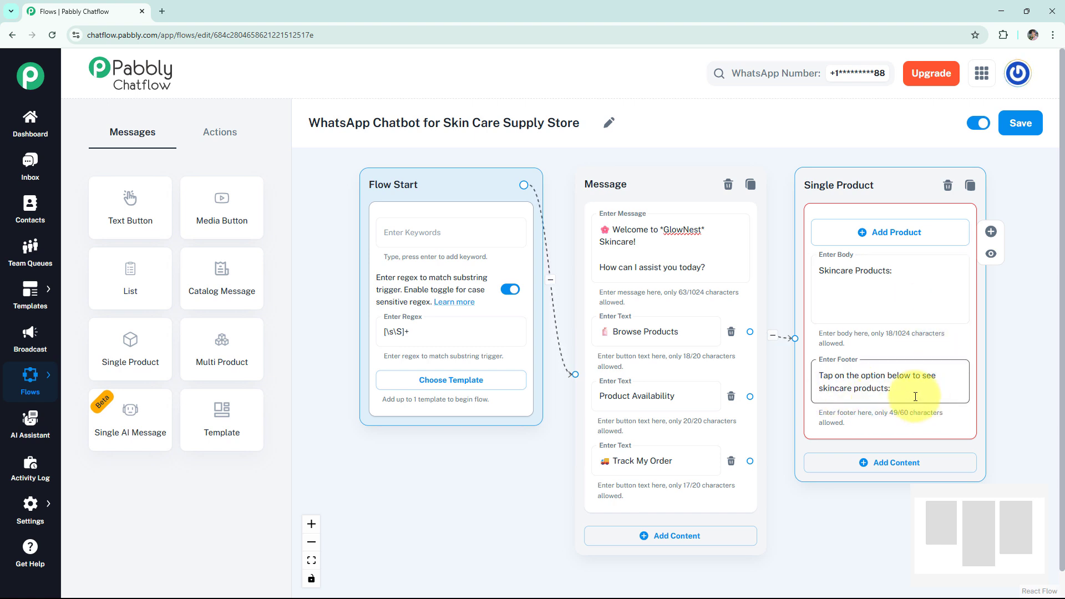
click(991, 254)
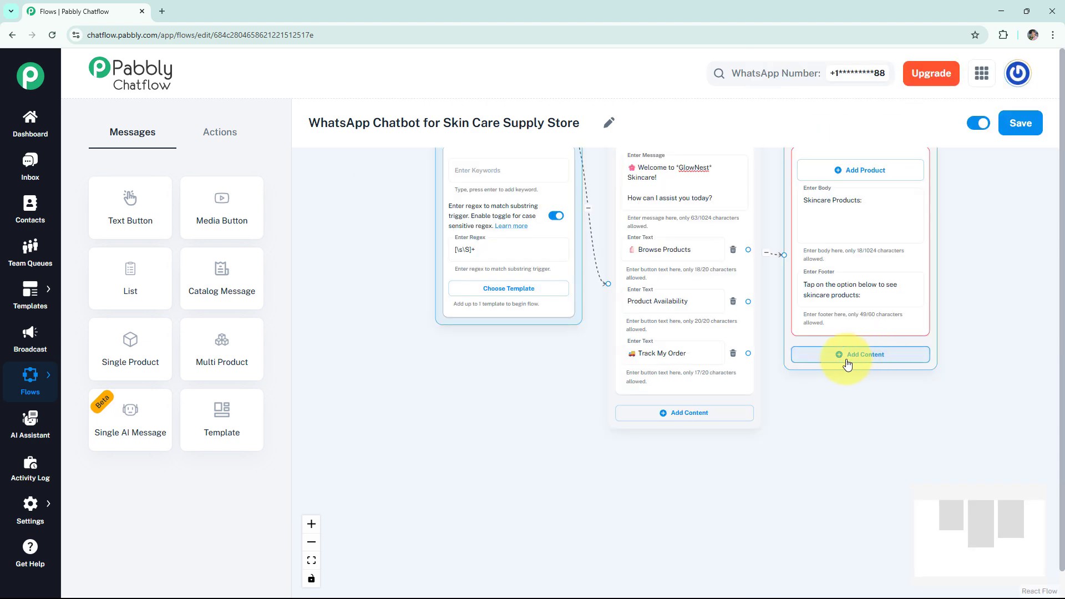
Step: Add a Media block below the single product content, set its type to Image and supply the serum bottles picture
click(862, 361)
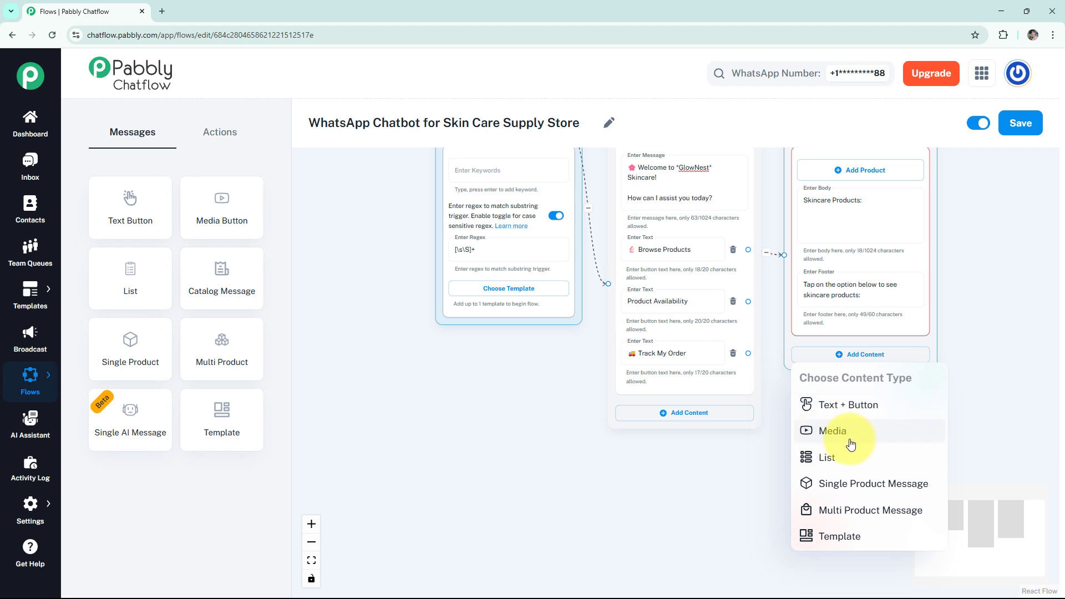
click(852, 443)
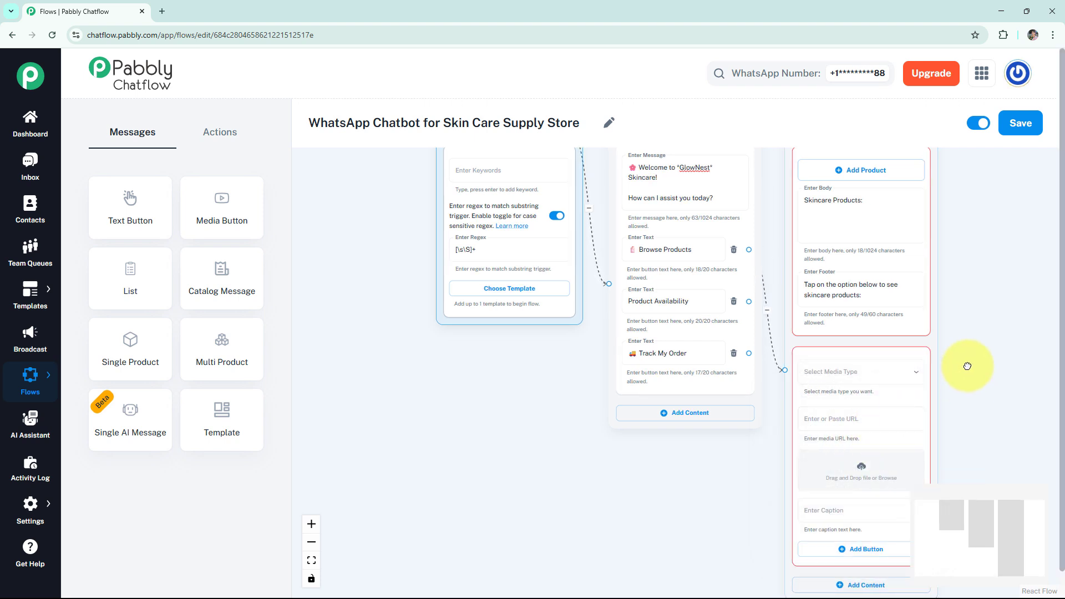
scroll(877, 398, down, 1)
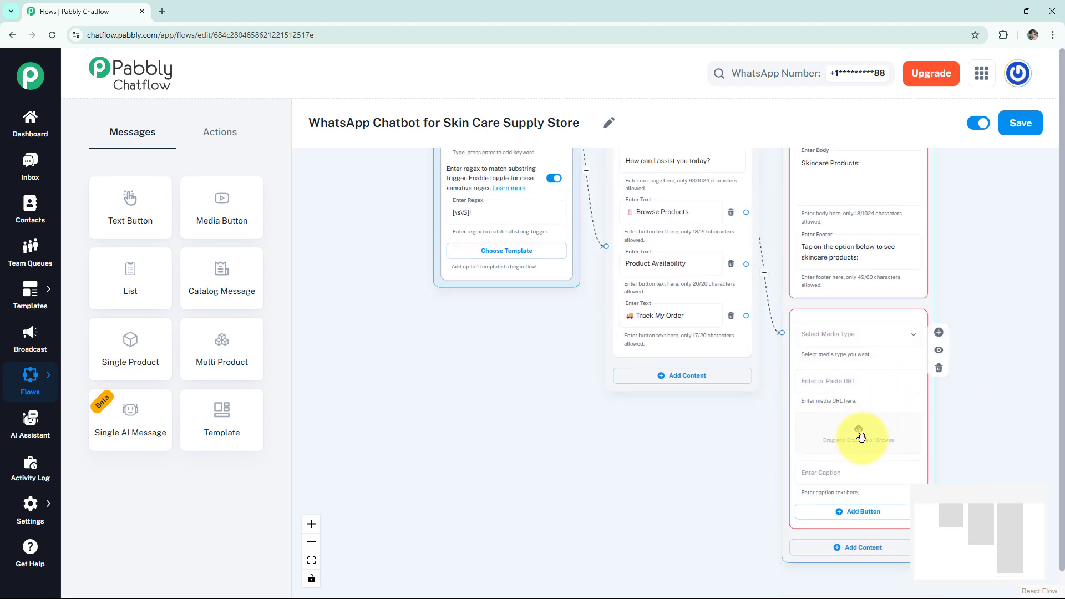
click(875, 334)
click(794, 362)
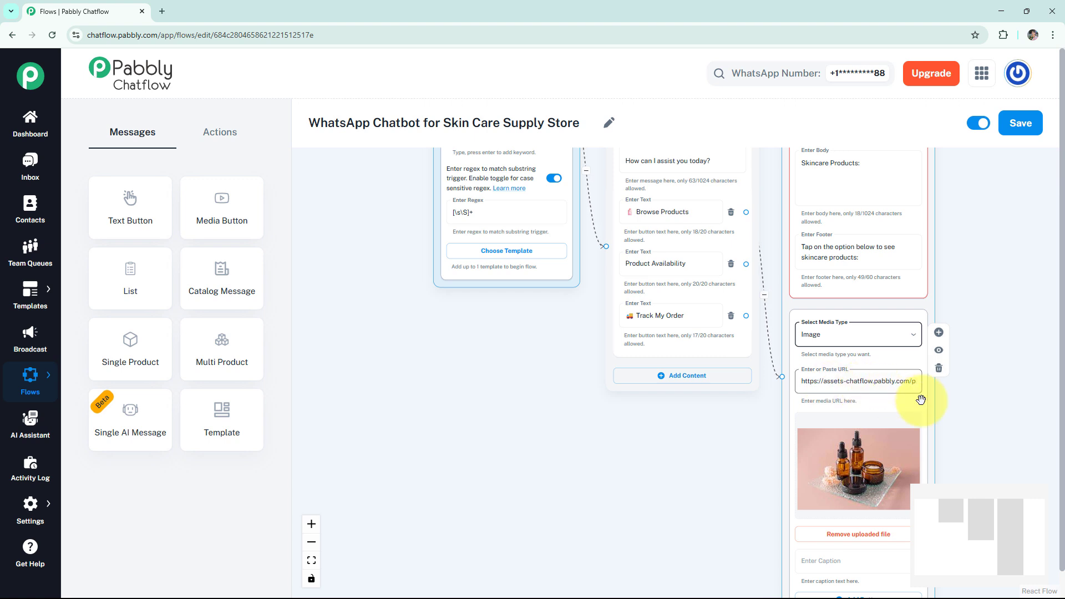
drag(958, 394, 923, 307)
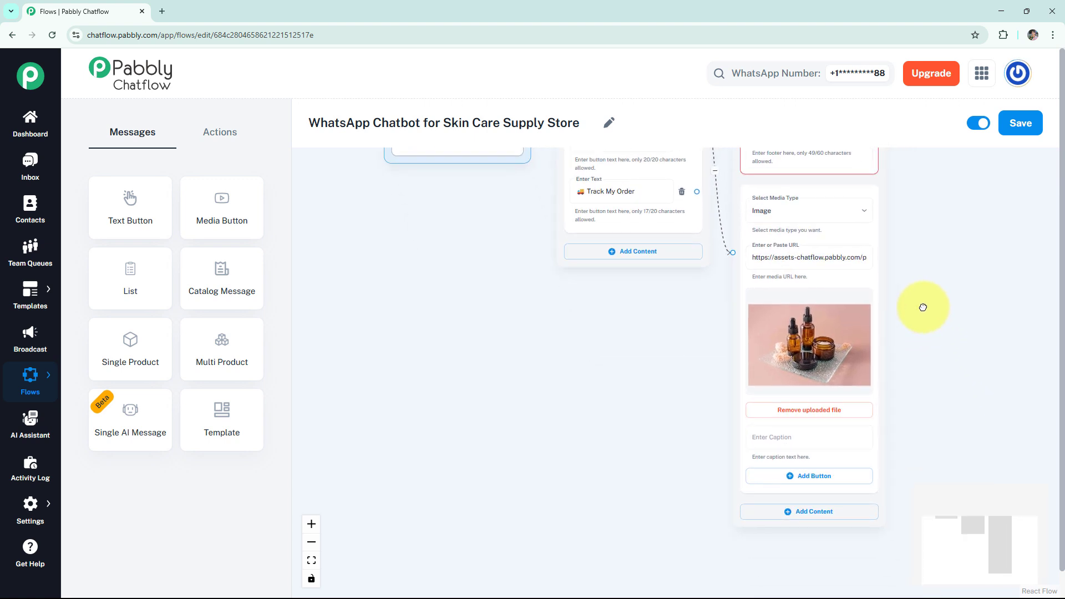
Step: Add a second Media block under the serum bottles block, set to Image with the cream jar picture
click(804, 510)
click(806, 468)
scroll(860, 360, down, 3)
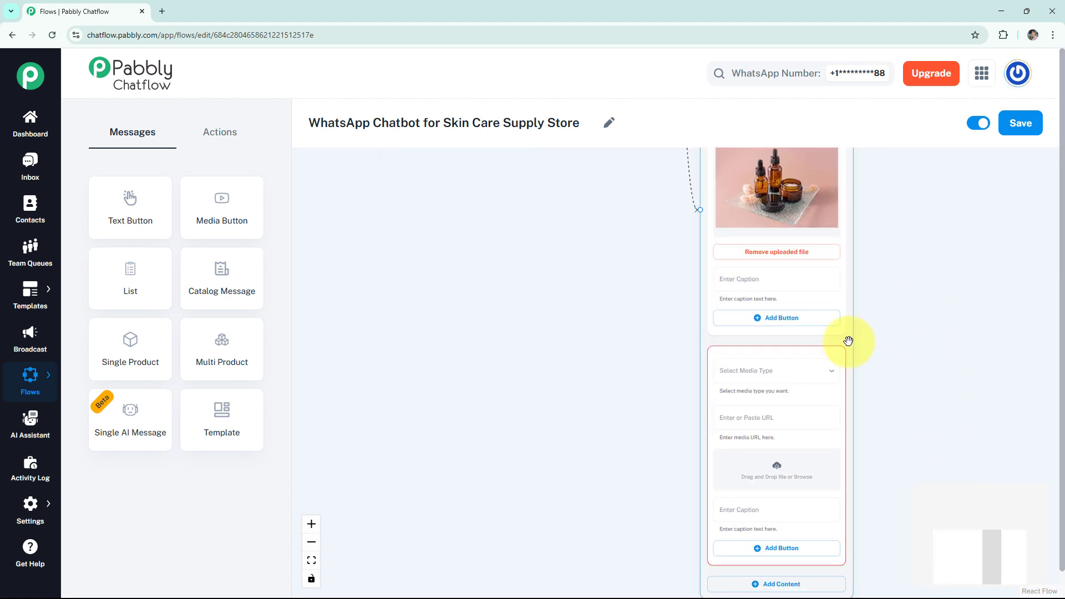
click(790, 378)
click(755, 400)
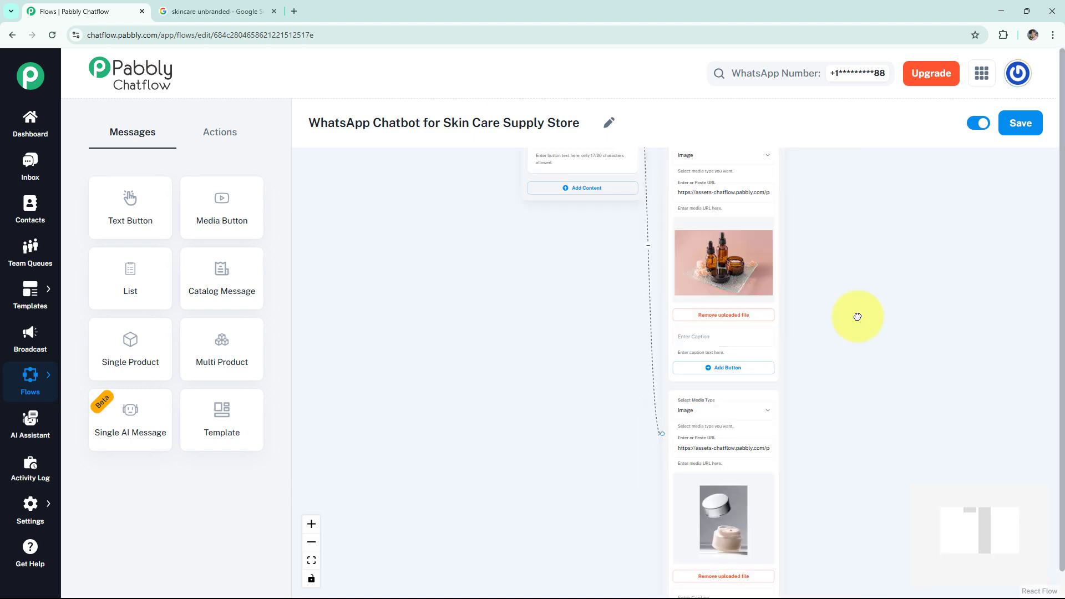
Step: Caption the serum bottles image Serums, caption the cream jar image as a moisturizer, and add a third image block below
click(719, 335)
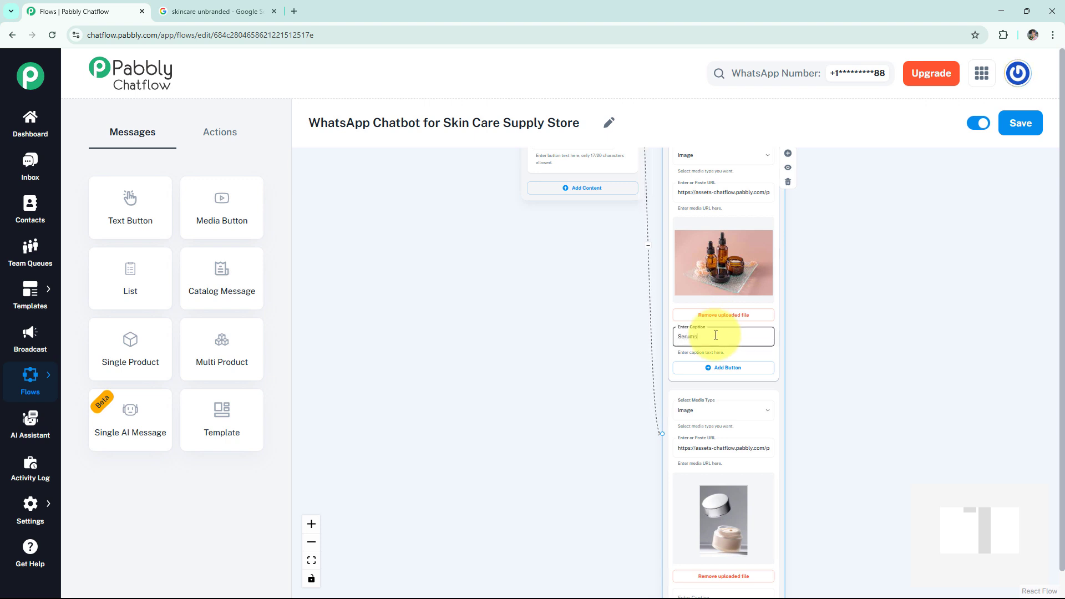
scroll(776, 341, down, 5)
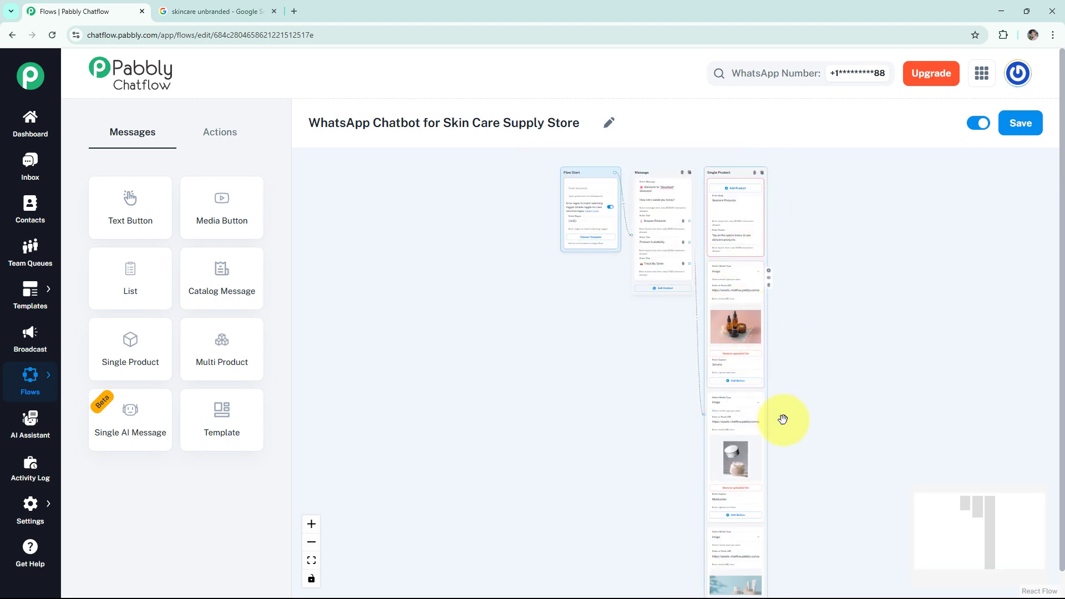
Step: Connect the Product Availability button to a new Text + Button message beside the product block
scroll(686, 226, up, 3)
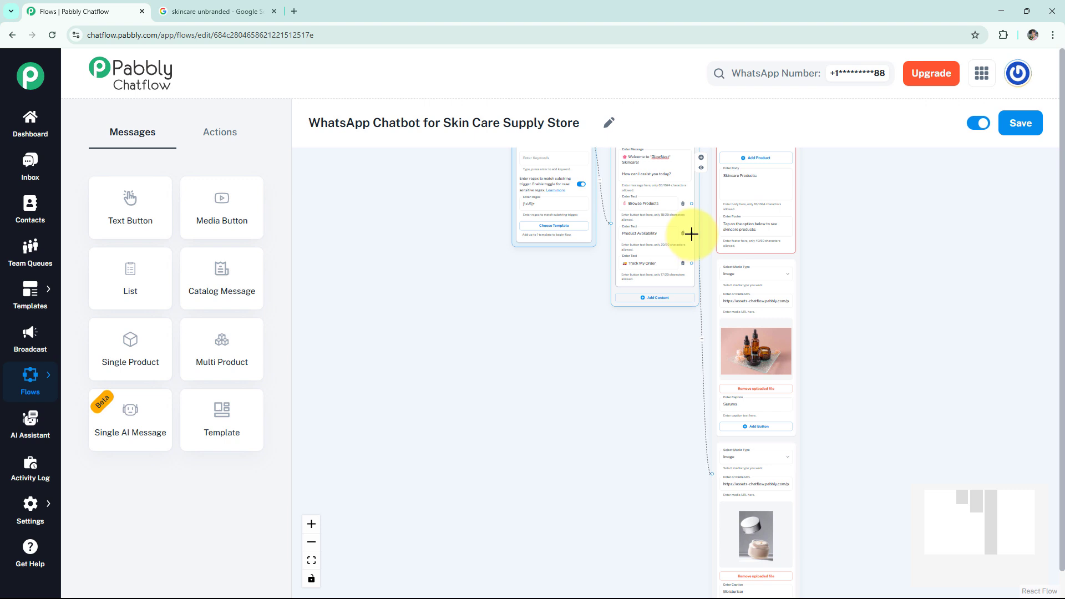
drag(691, 233, 852, 179)
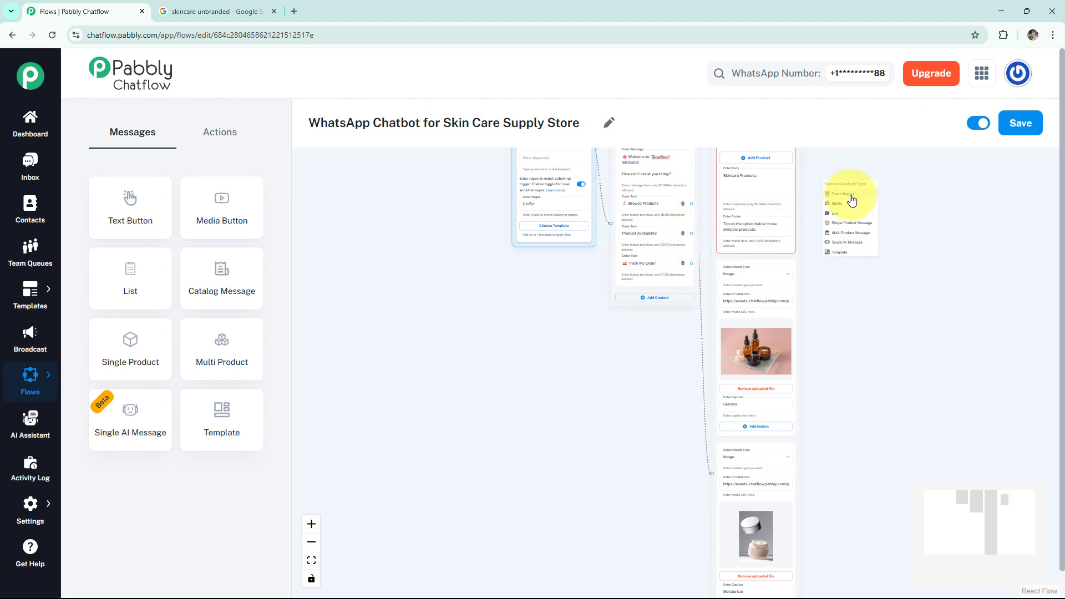
click(852, 200)
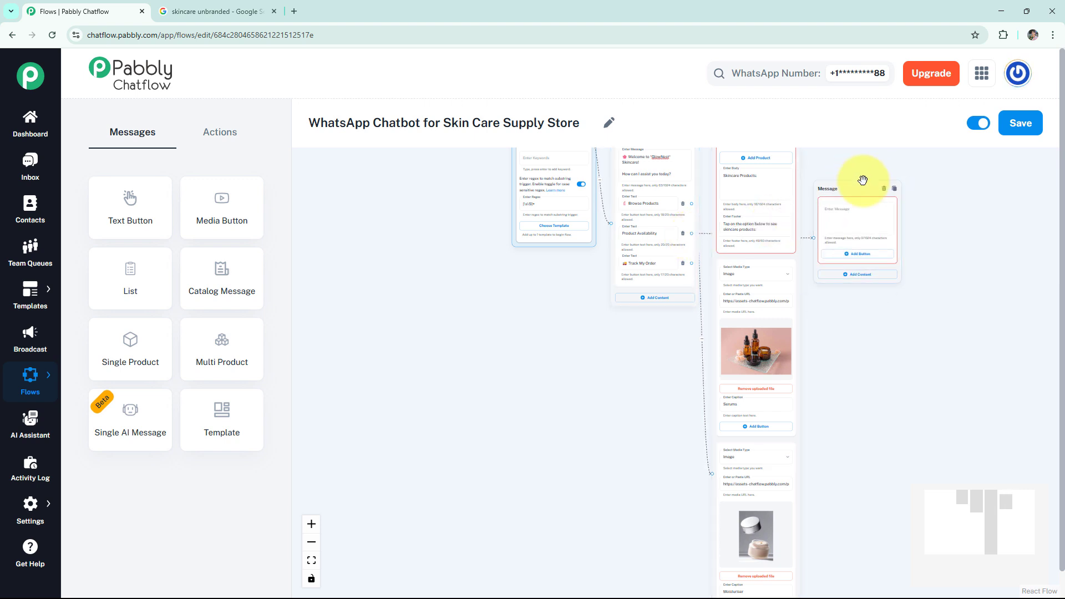
scroll(854, 214, up, 1)
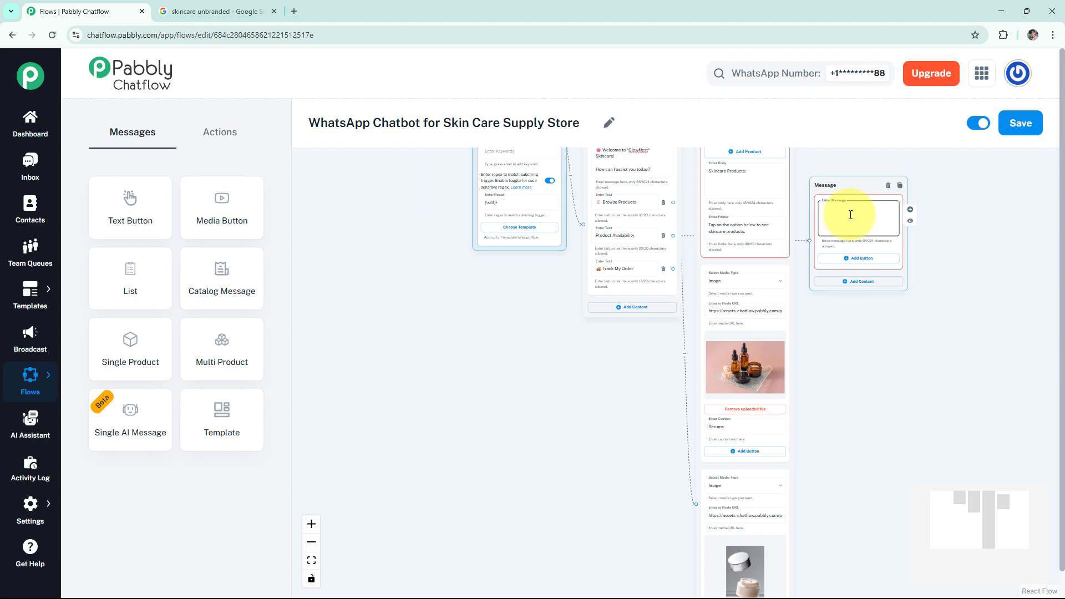
scroll(851, 222, up, 2)
text(*Check specific product availability with the link given below:* 🛍 https://glownest.store/products)
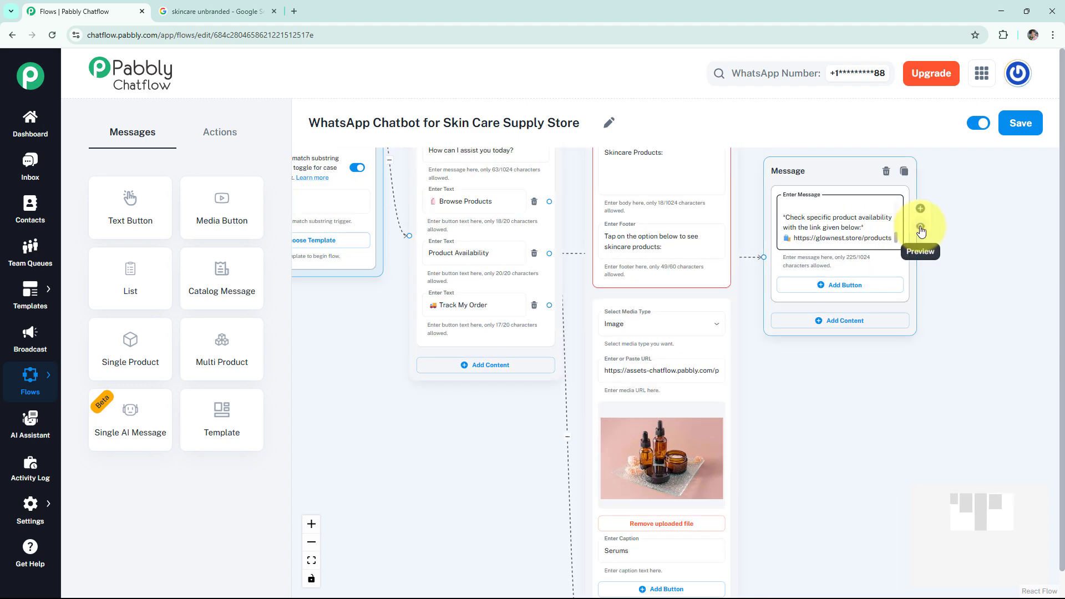
click(924, 246)
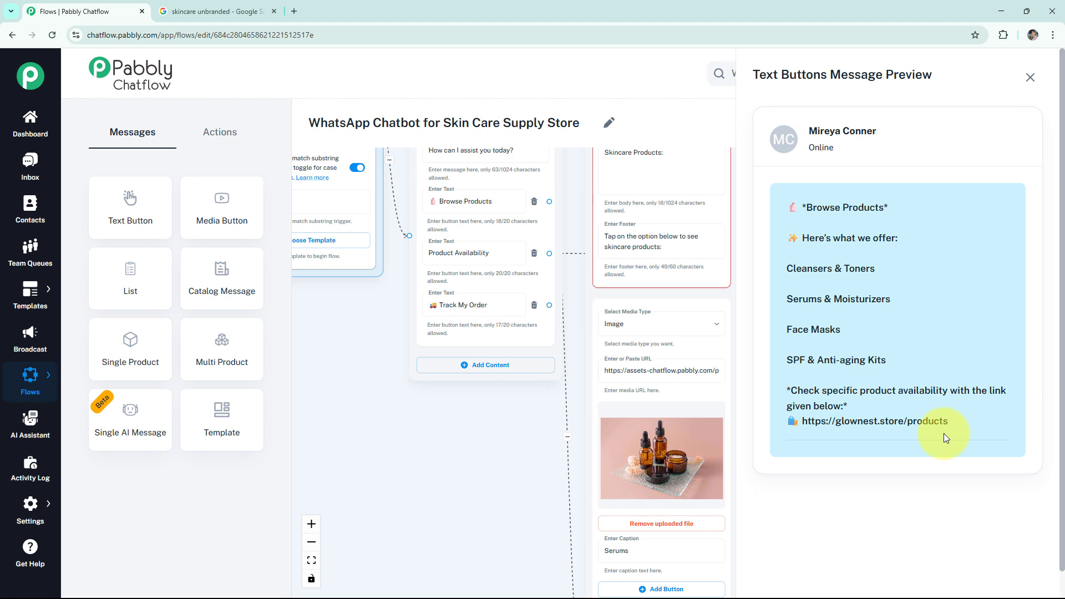
click(1029, 77)
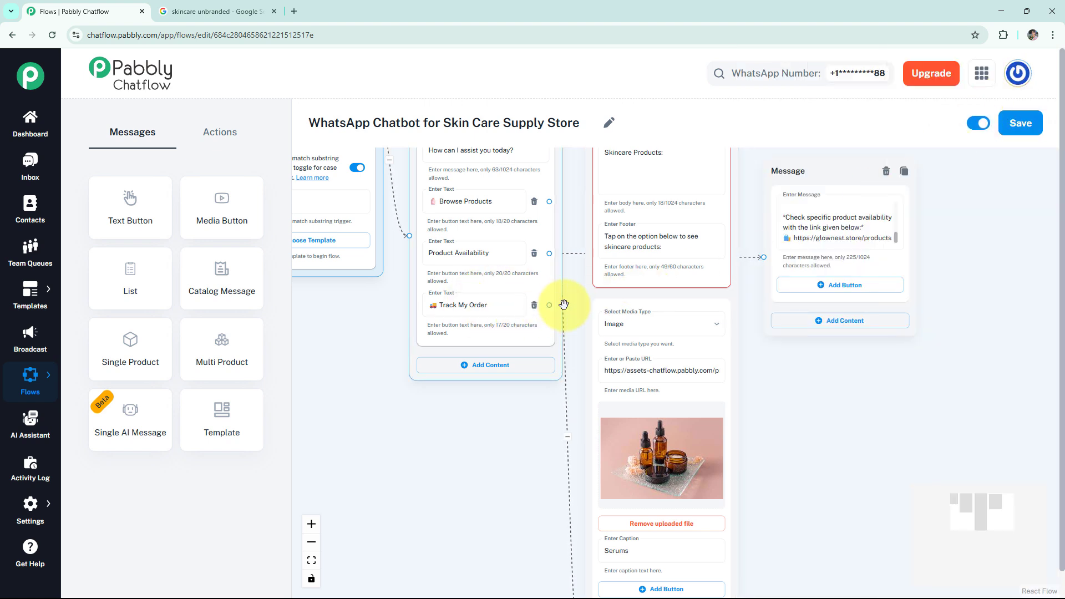
drag(564, 305, 806, 361)
click(782, 398)
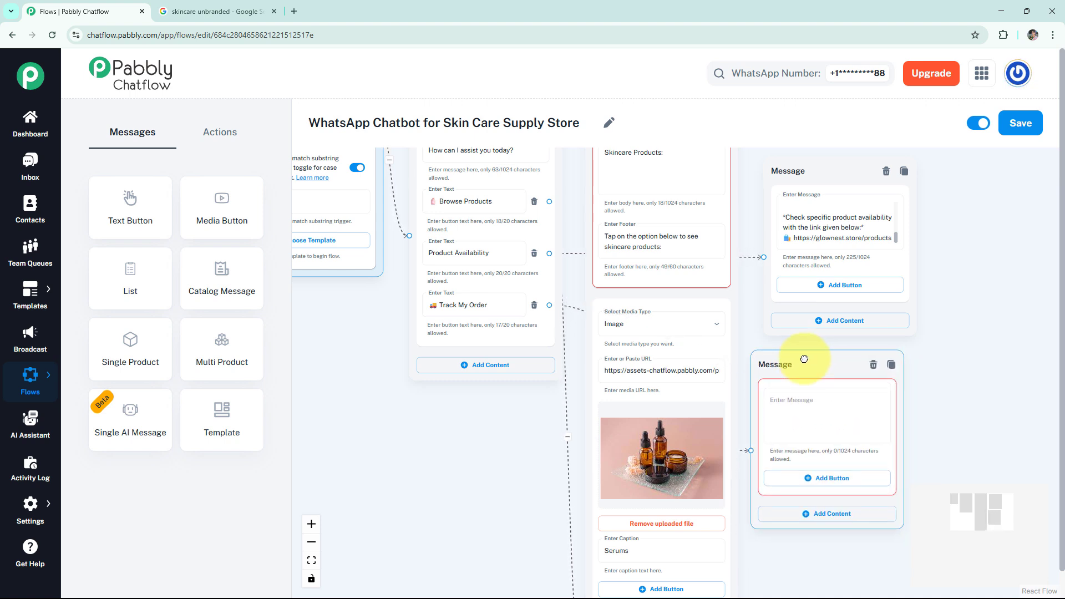
click(815, 395)
text(🚚 *Track My Order*  🔍 Please enter your order ID to track your delivery. Tap the link below: 📦 https://glownest.store/track-order)
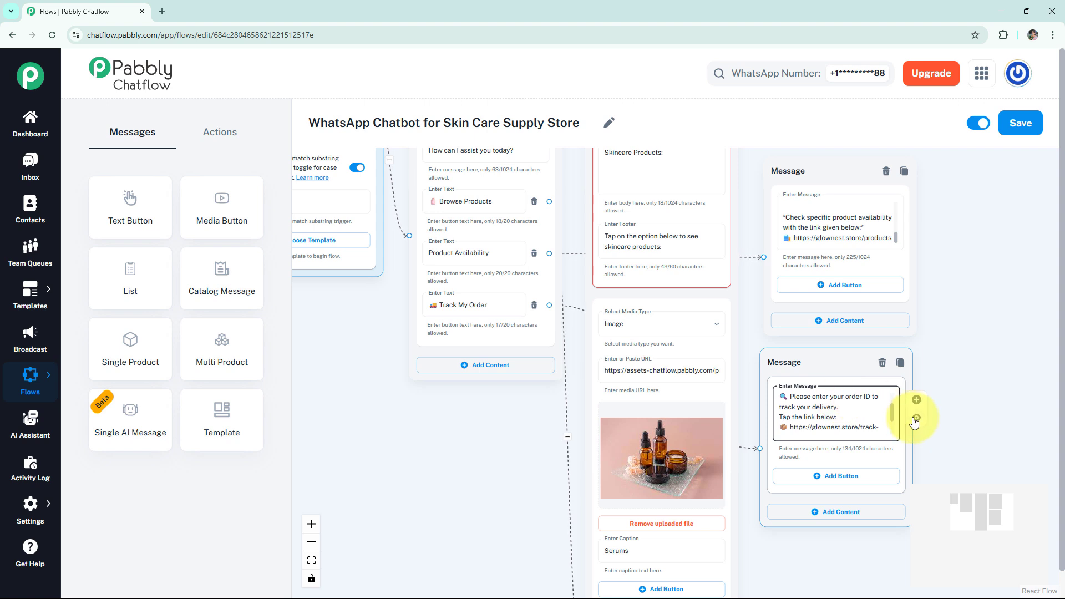
Step: Preview the order tracking message, check its tracking link and close the preview
click(913, 418)
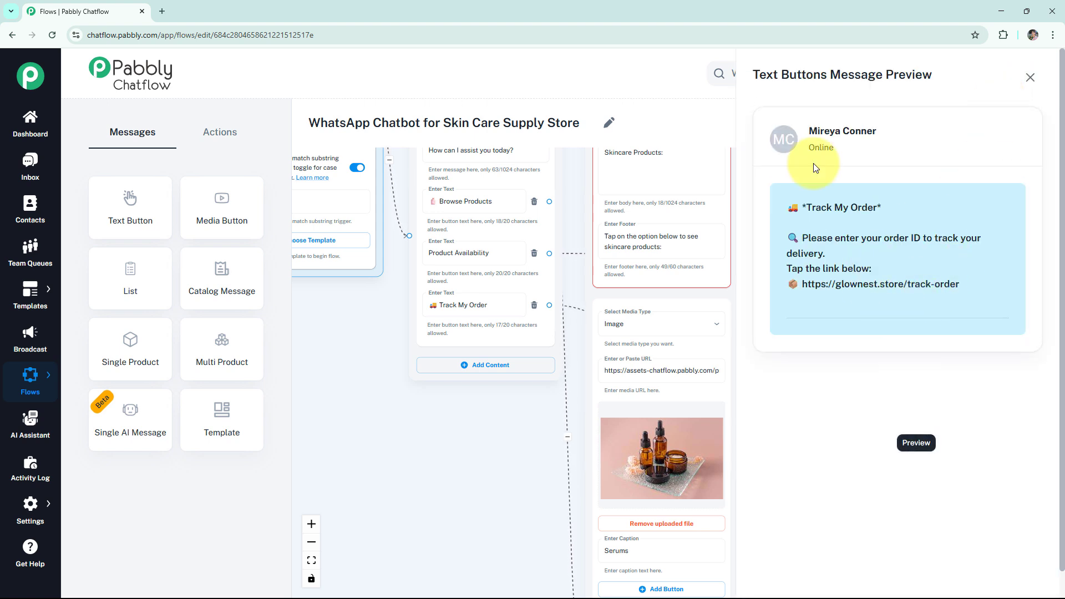
drag(801, 284, 1018, 172)
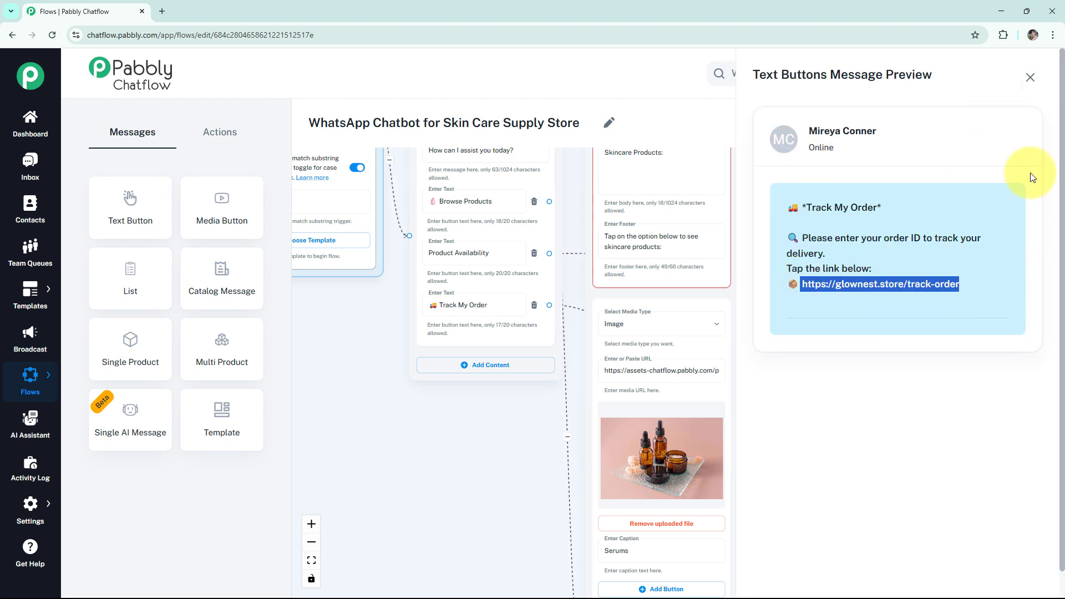
click(1030, 77)
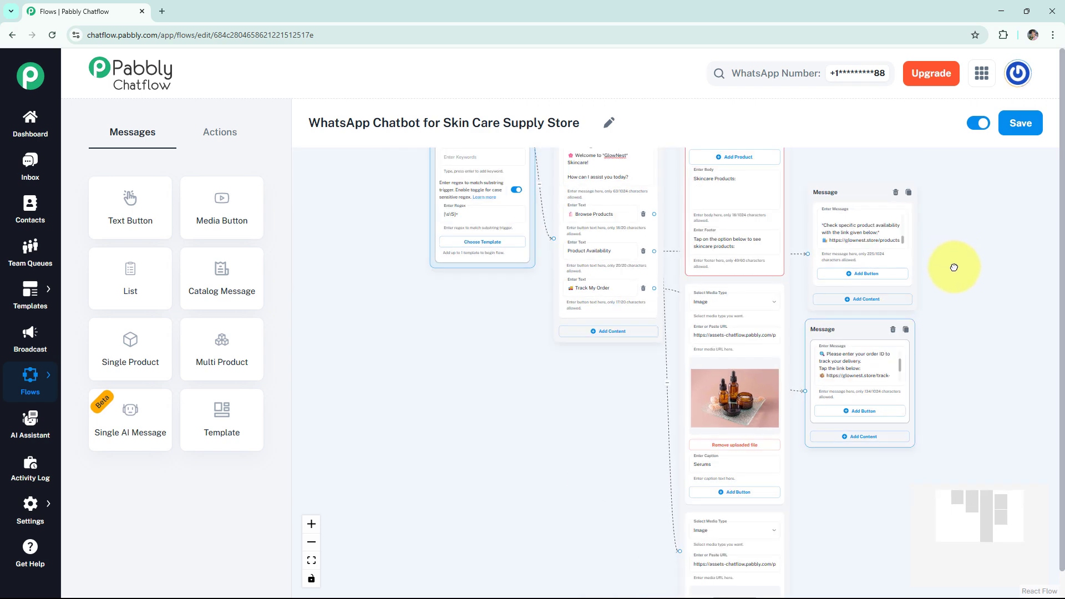